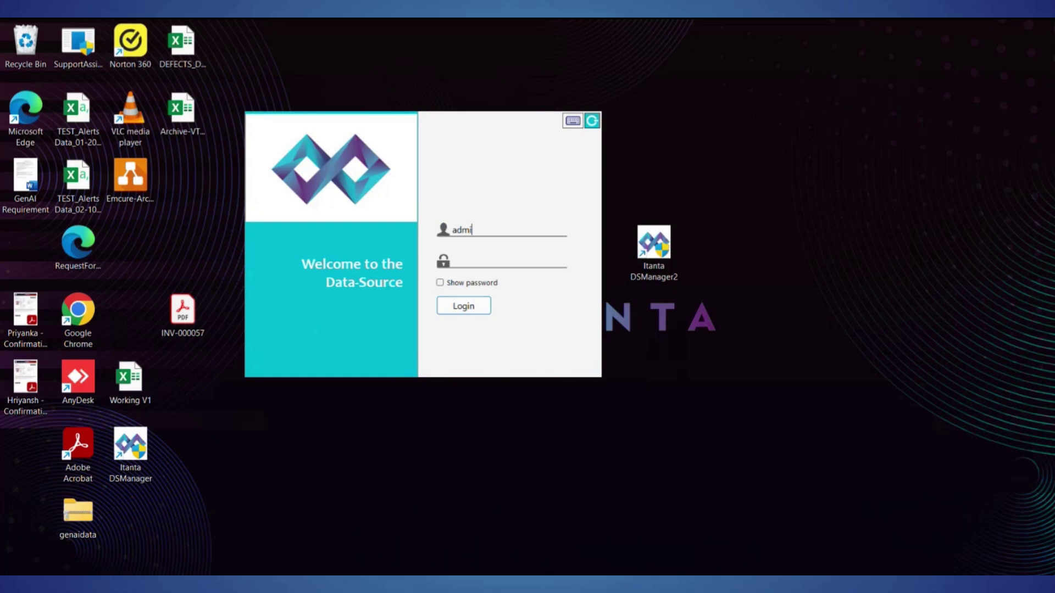
Sign in to DataSource Manager as admin with the password.
type("ns")
key("BackSpace")
key("Tab")
type("******")
type("****")
key("Return")
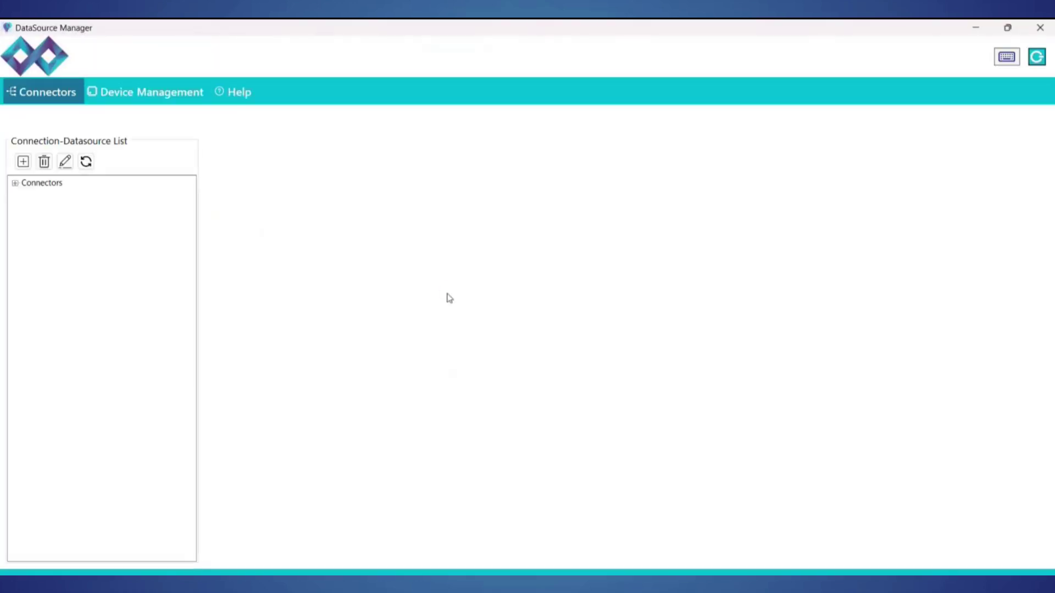
Browse the Mitsubishi, Open, OPC, Rockwell, Siemens and Wonderware connector vendors, then close the chooser.
left_click(31, 187)
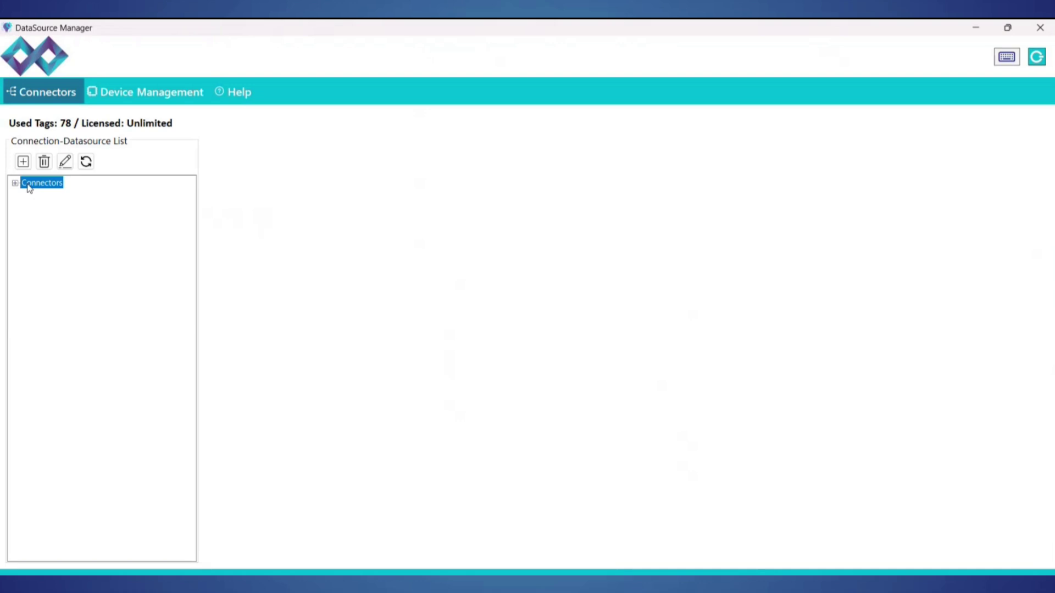
left_click(23, 162)
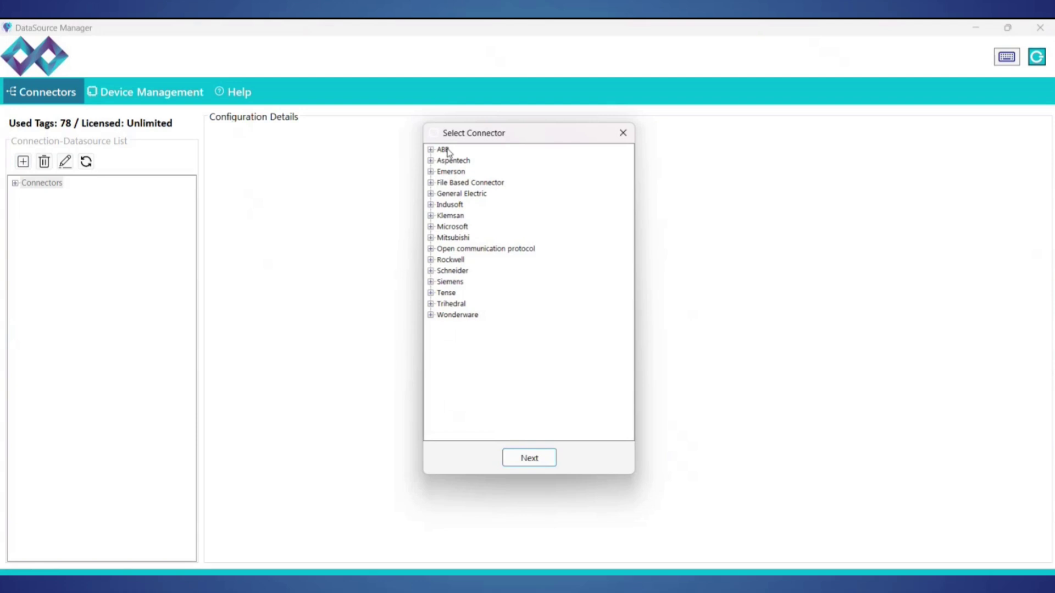
left_click(431, 237)
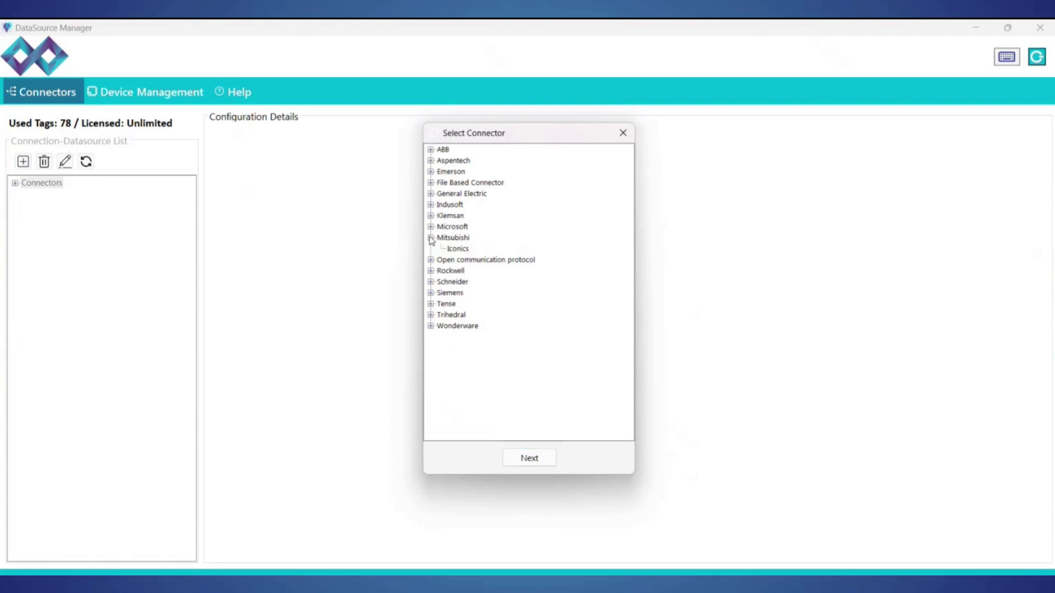
left_click(430, 259)
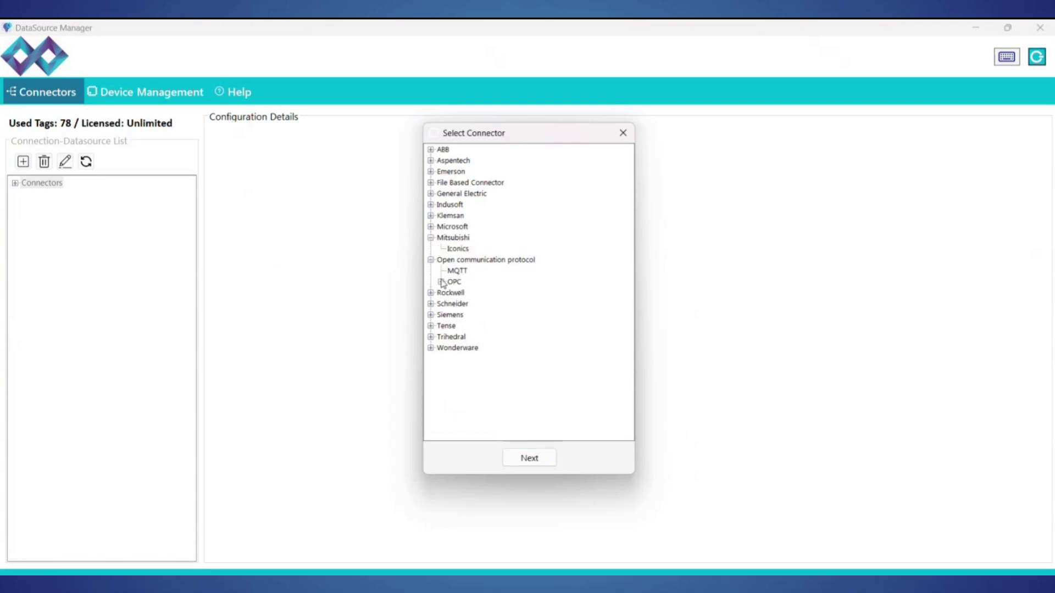
left_click(441, 282)
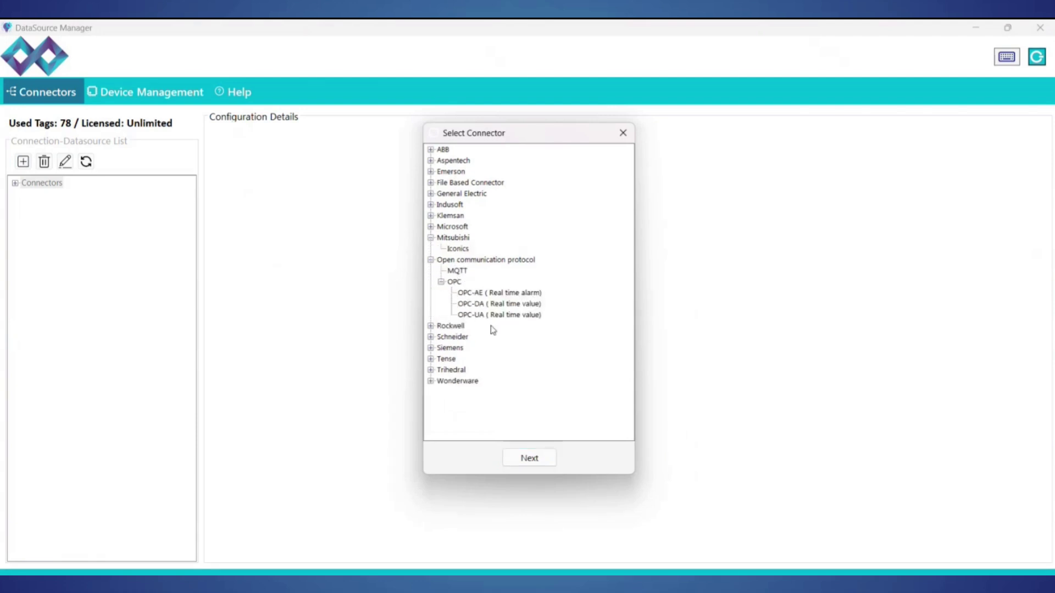
left_click(432, 327)
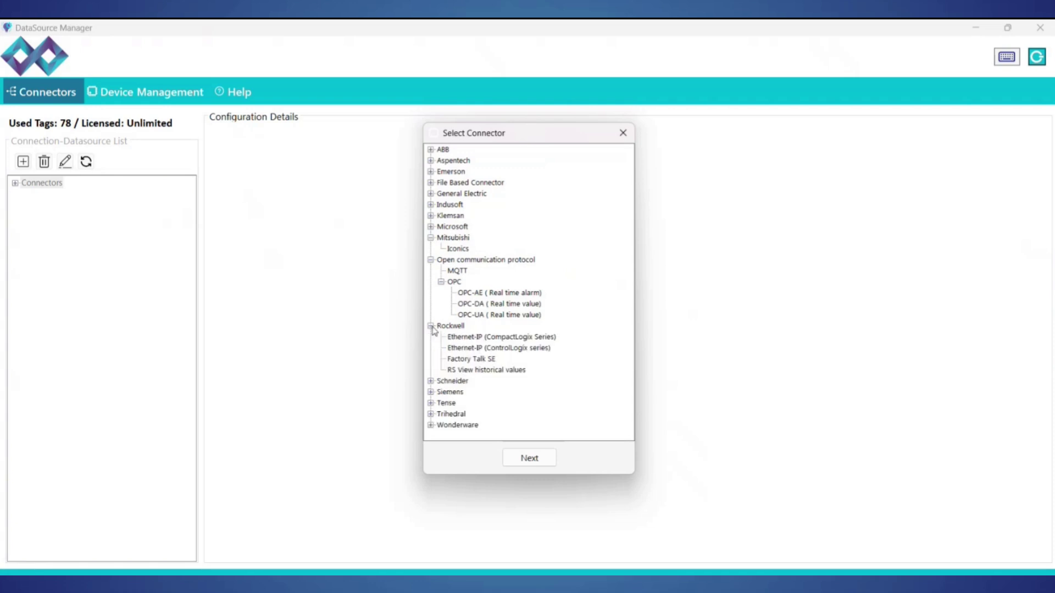
left_click(431, 391)
scroll(465, 418, "down", 1)
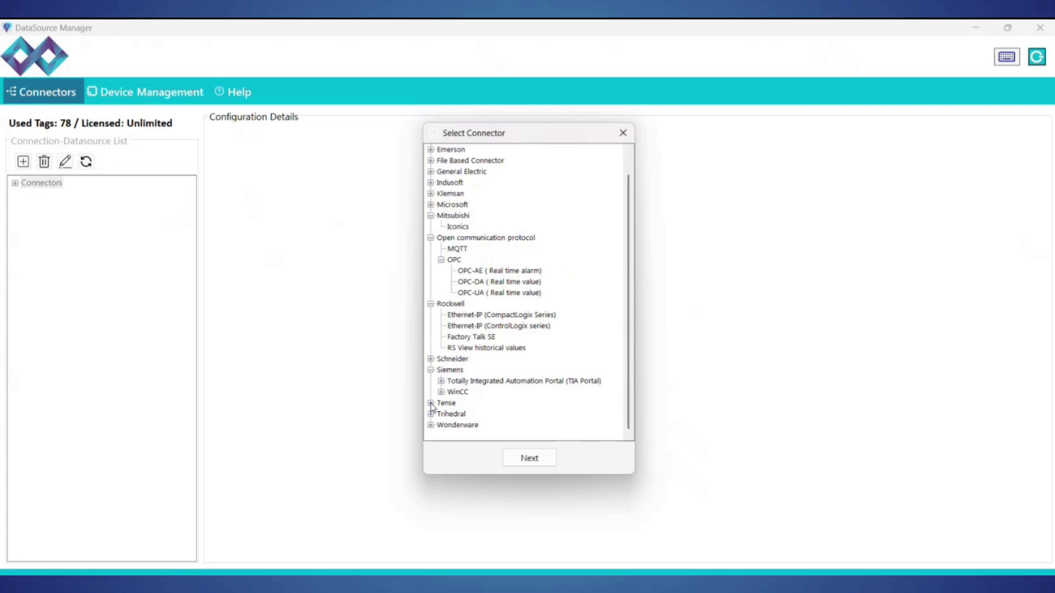
left_click(431, 425)
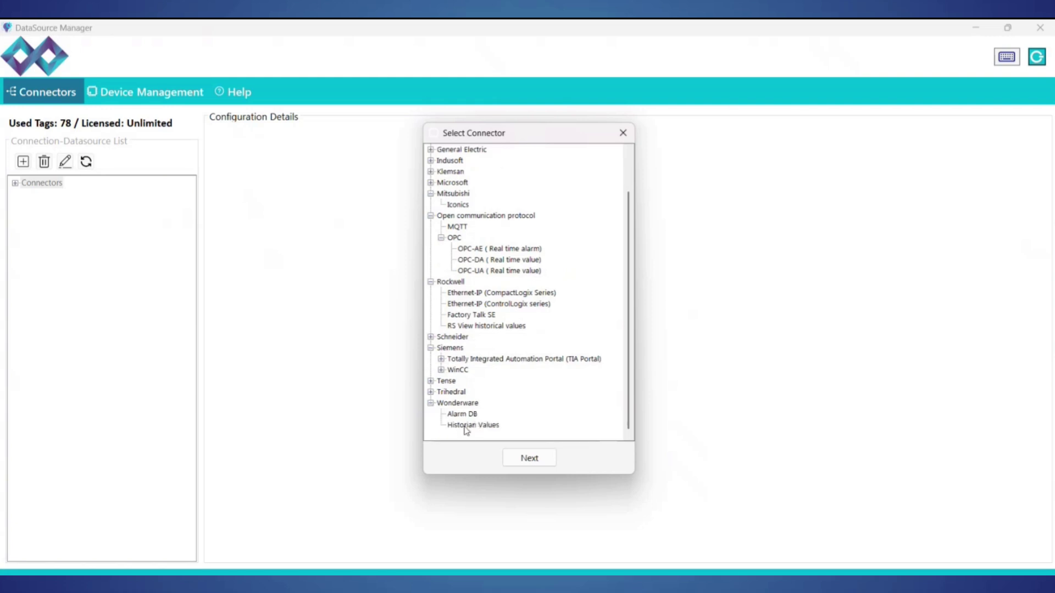
left_click(623, 133)
Review MODBUS_CN_3354's gateway settings (TCP, port 502, 127.0.0.1) and cancel without saving.
left_click(583, 361)
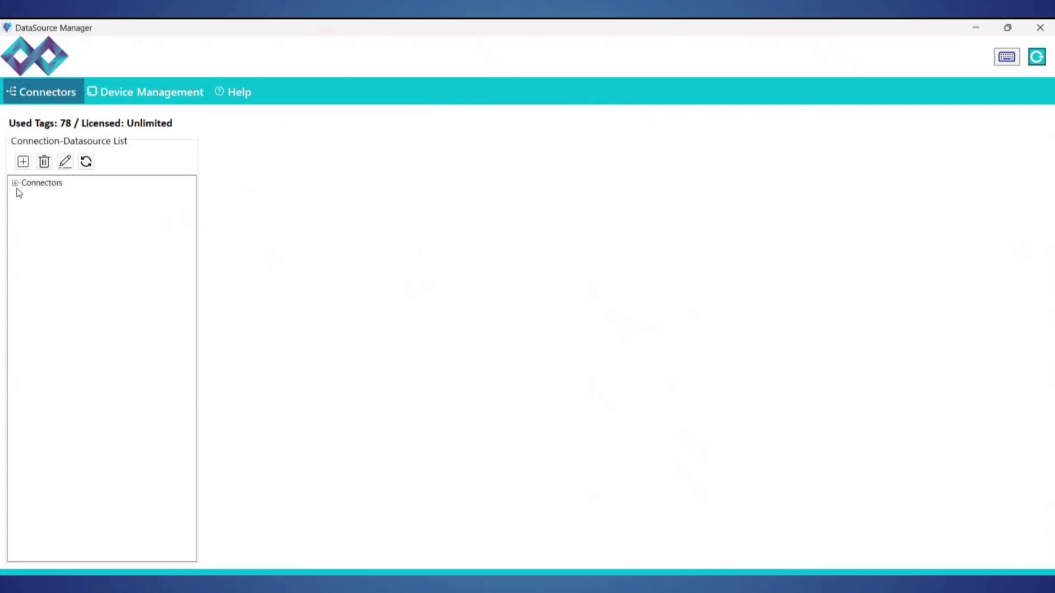
left_click(15, 183)
left_click(70, 258)
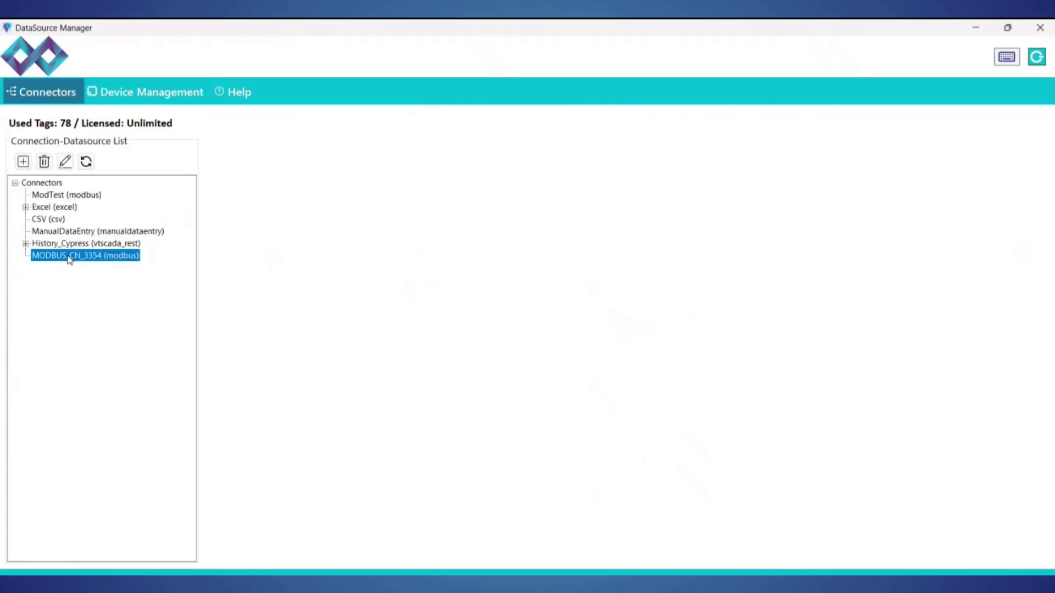
right_click(64, 256)
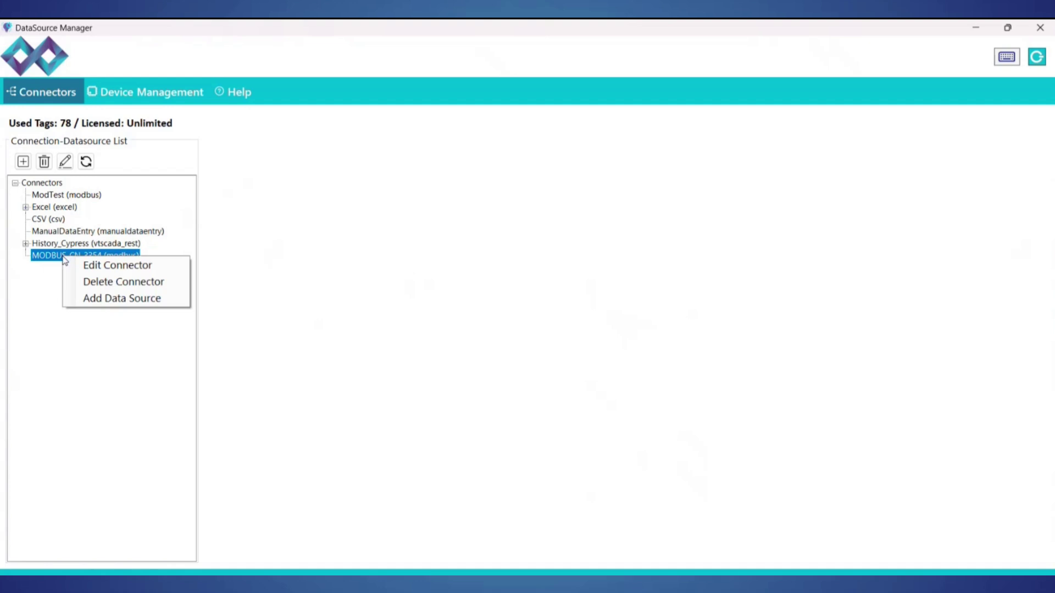
left_click(109, 267)
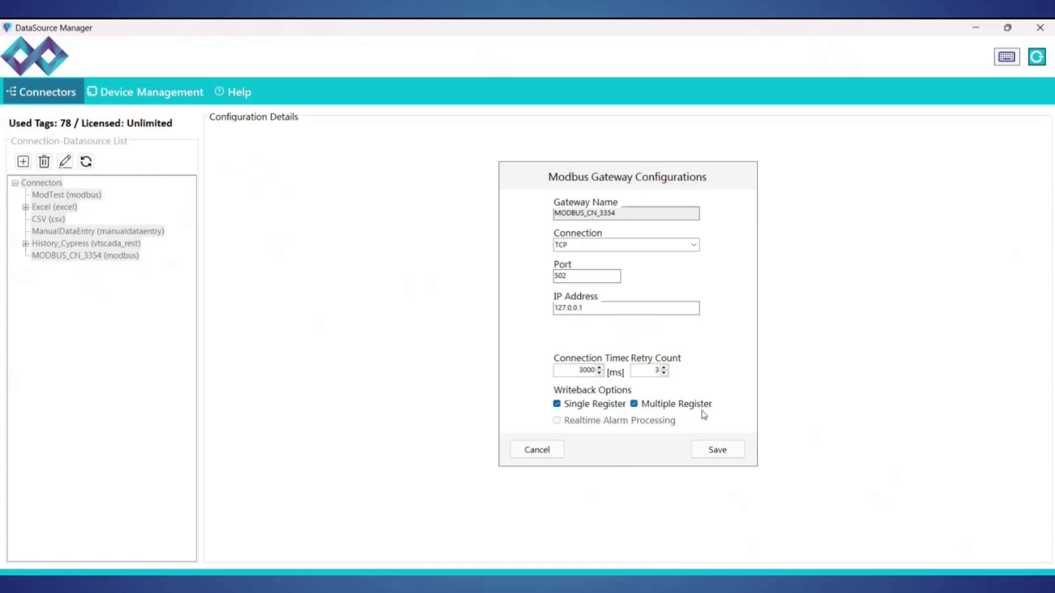
left_click(537, 450)
right_click(99, 258)
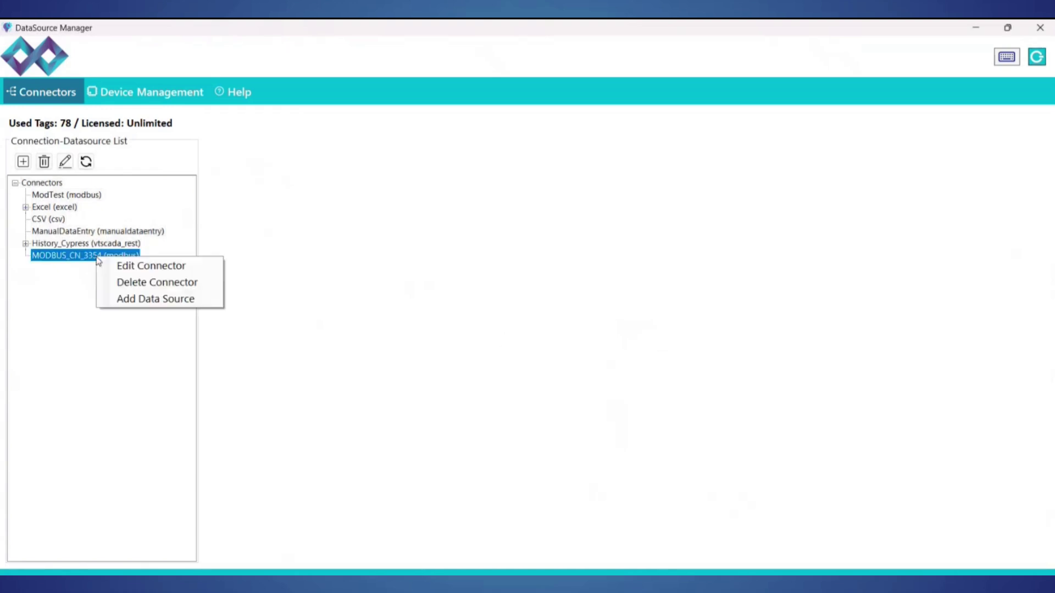
Add Tag1–Tag4 from device Sim1 to a new MODBUS data source and continue.
left_click(140, 299)
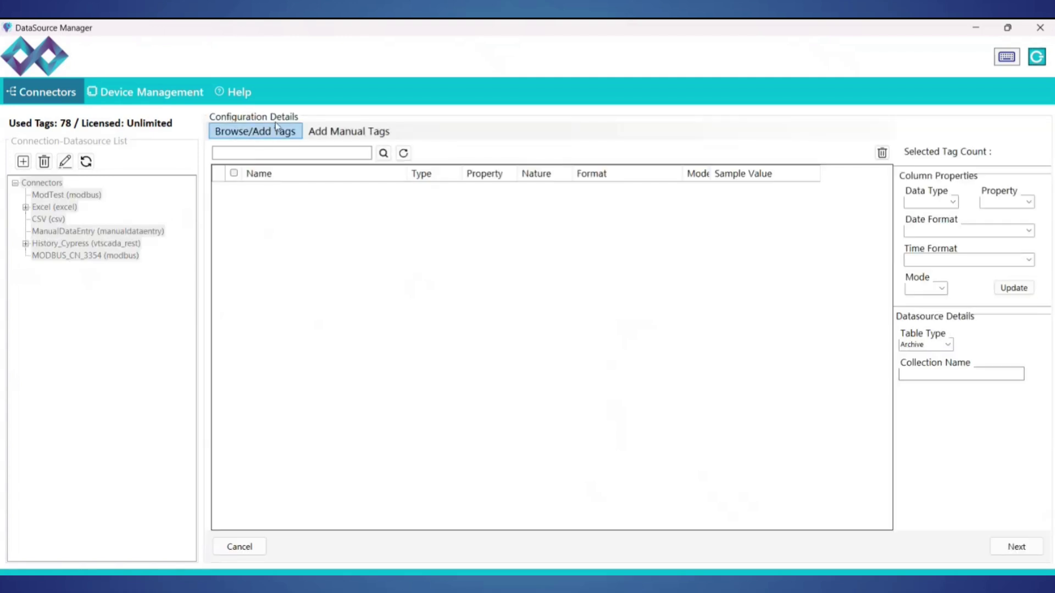
left_click(254, 140)
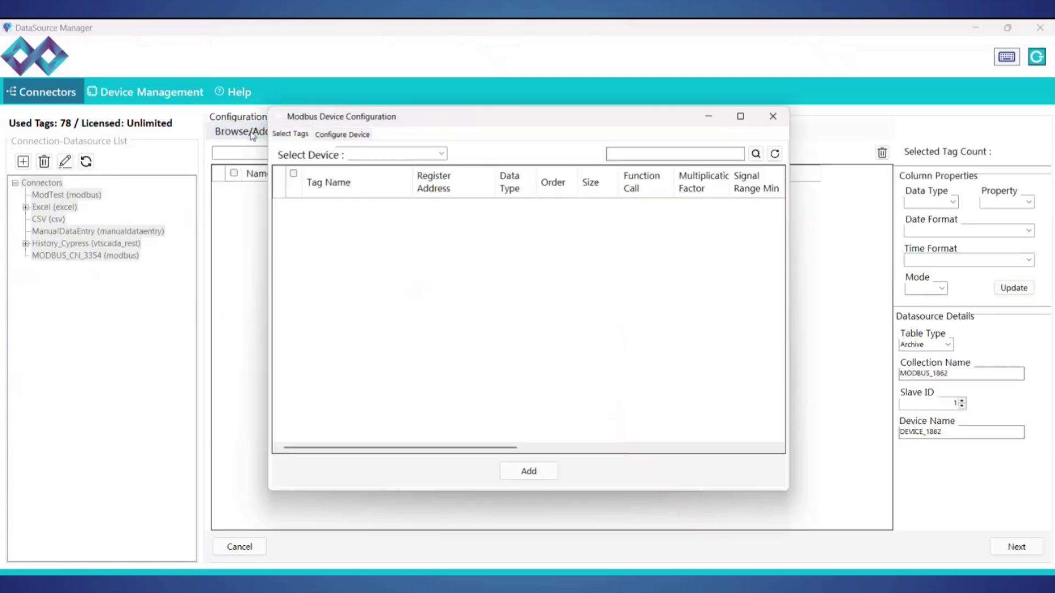
left_click(441, 154)
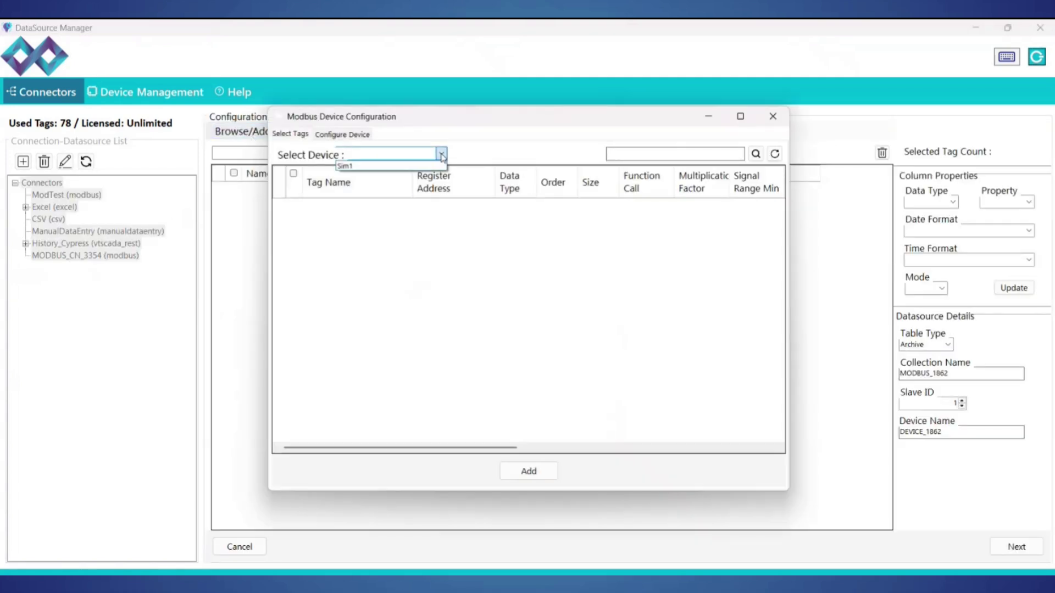
left_click(367, 166)
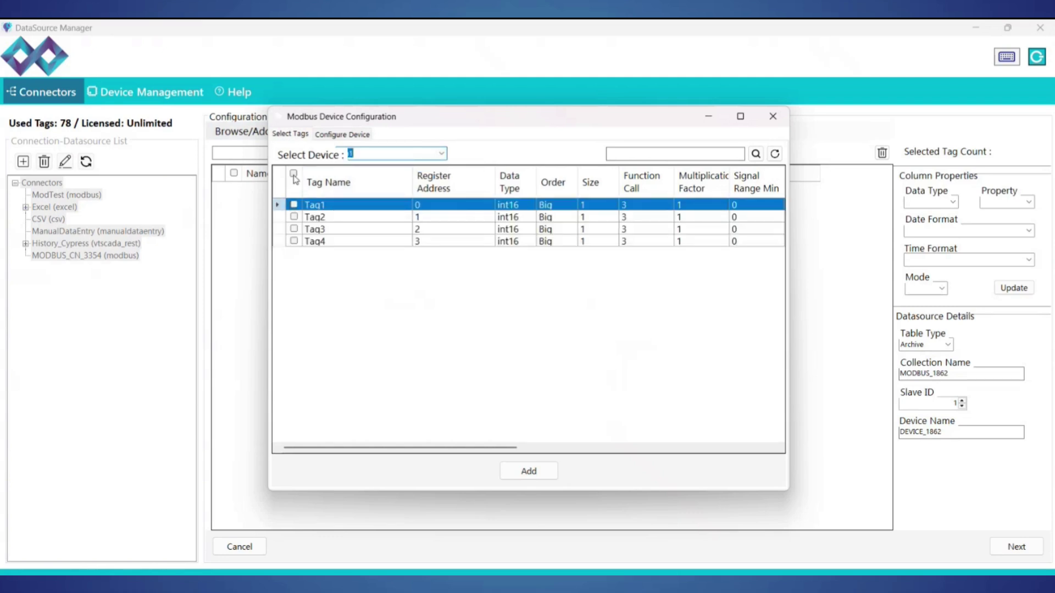
left_click_drag(429, 448, 533, 445)
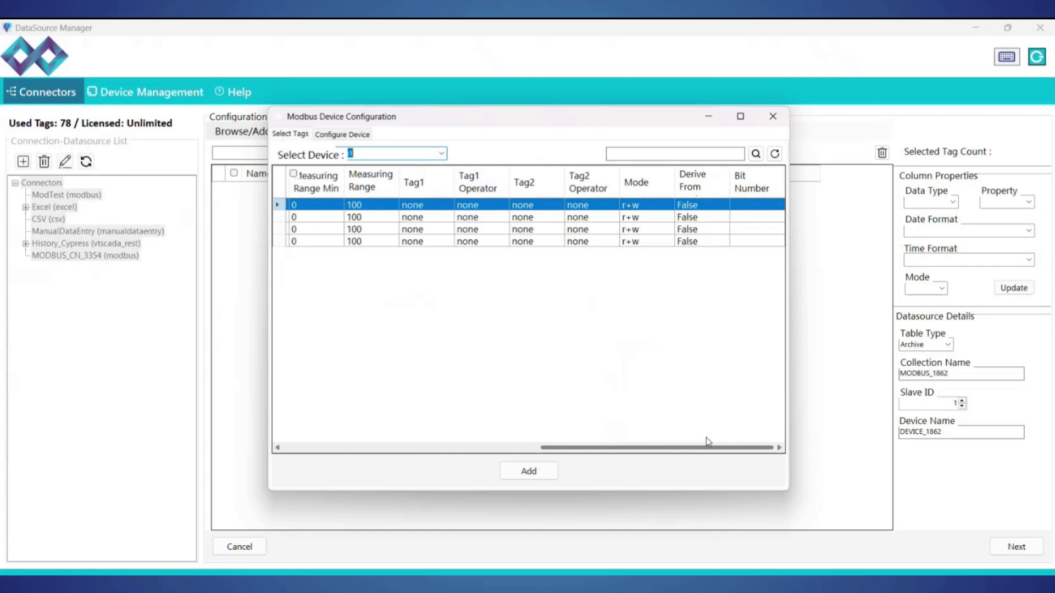
left_click_drag(533, 441, 355, 383)
left_click(294, 173)
left_click(528, 471)
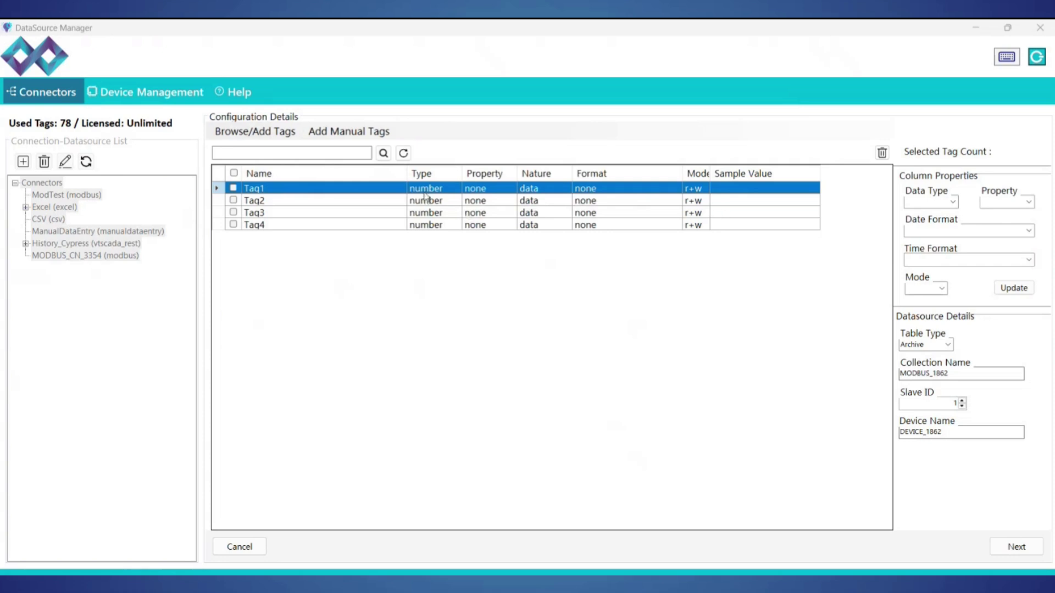
left_click(427, 201)
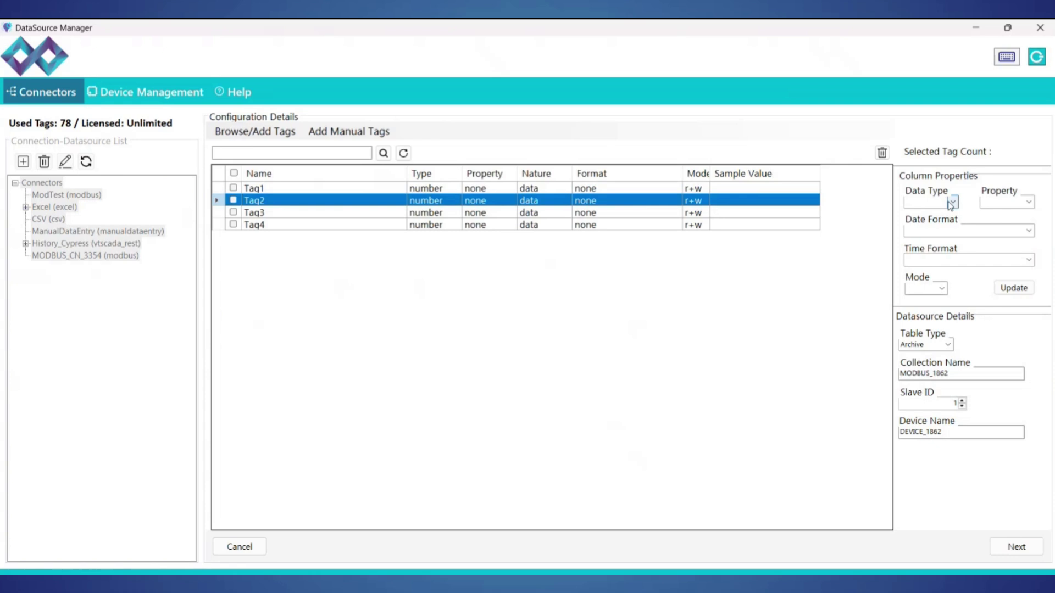
left_click(1019, 547)
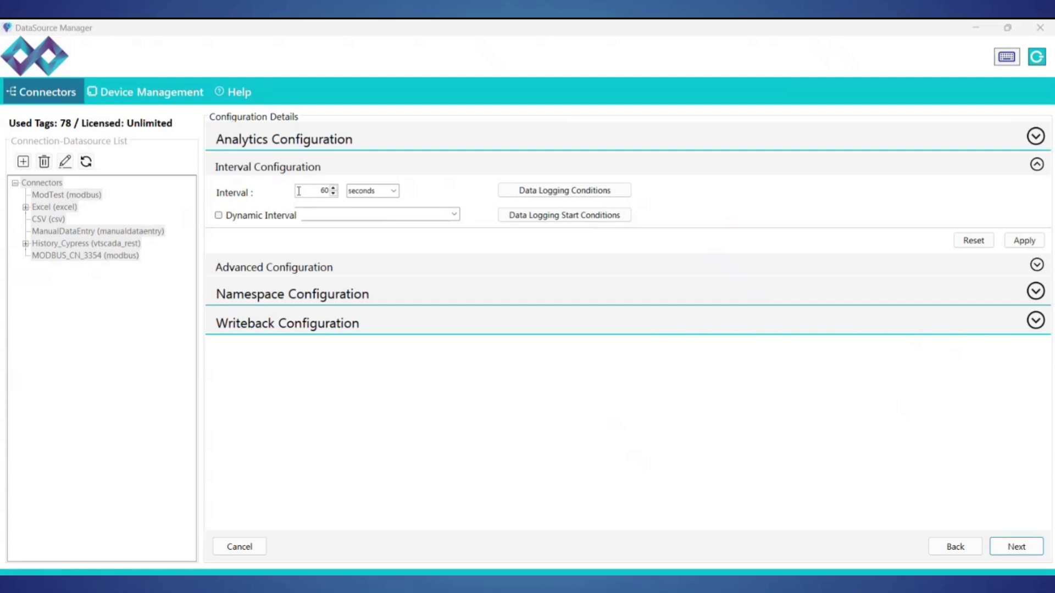
left_click(394, 191)
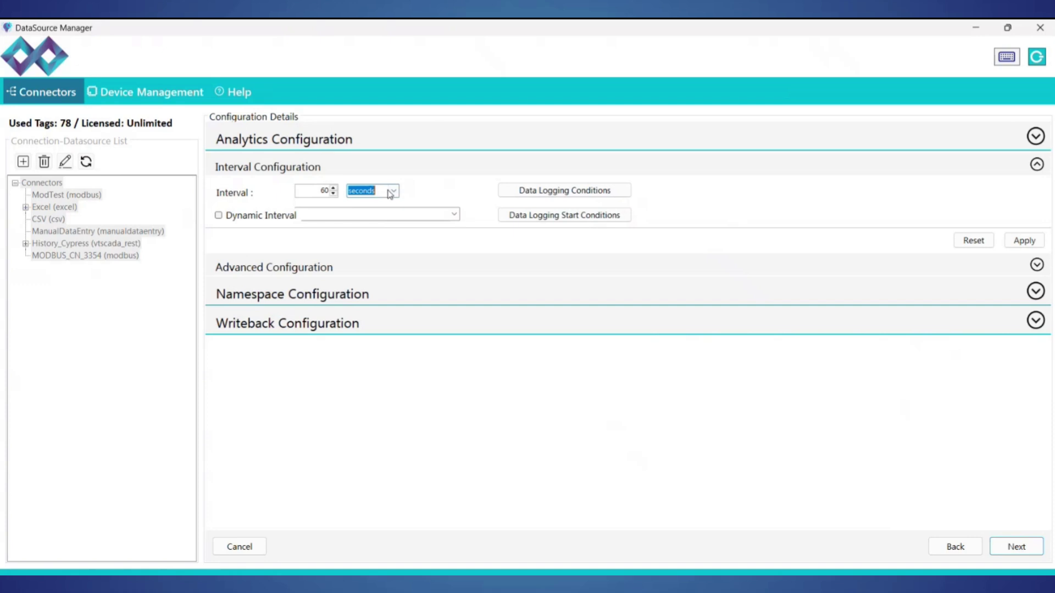
left_click(395, 192)
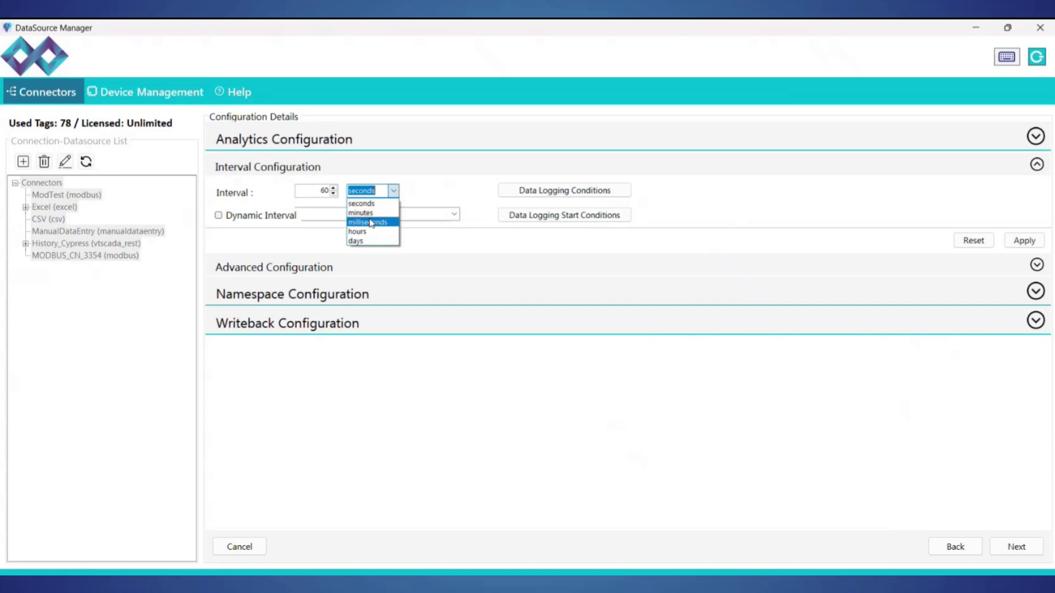
left_click(448, 190)
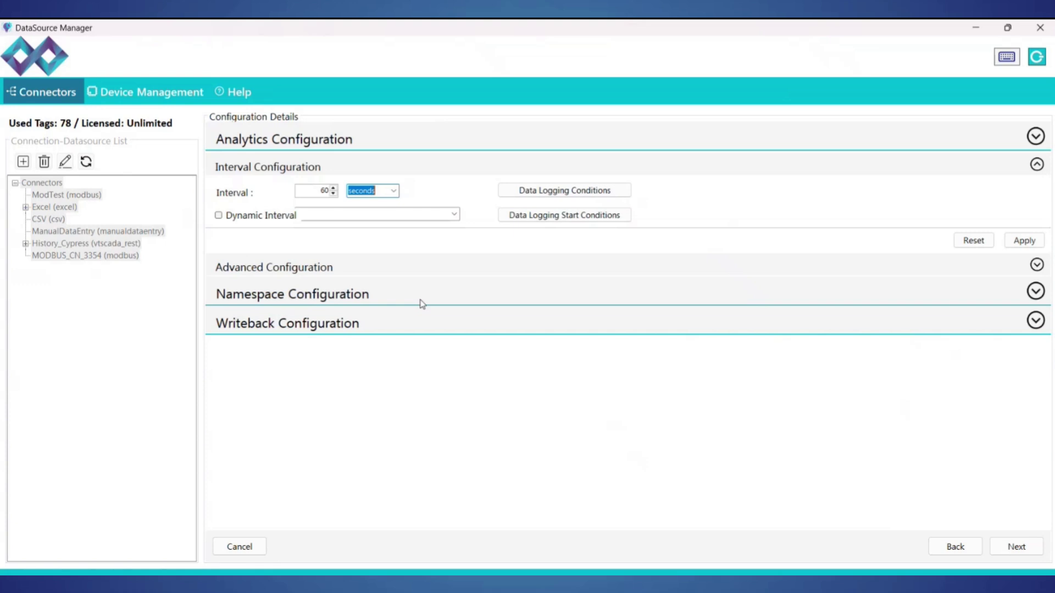
Review the Data Source Configuration Preview, then exit DataSource Manager and confirm.
left_click(1015, 546)
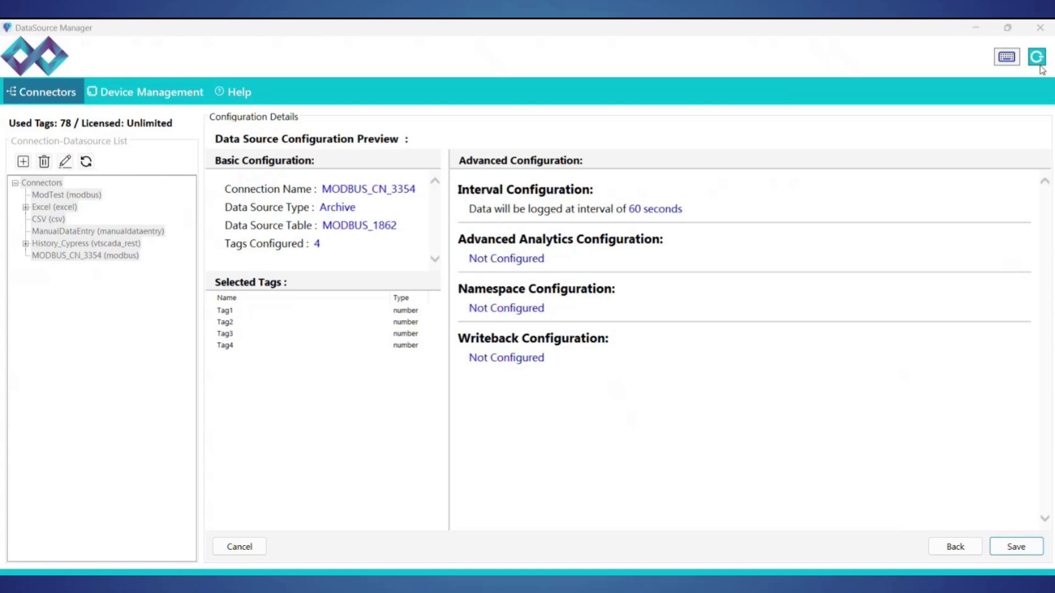
left_click(1038, 60)
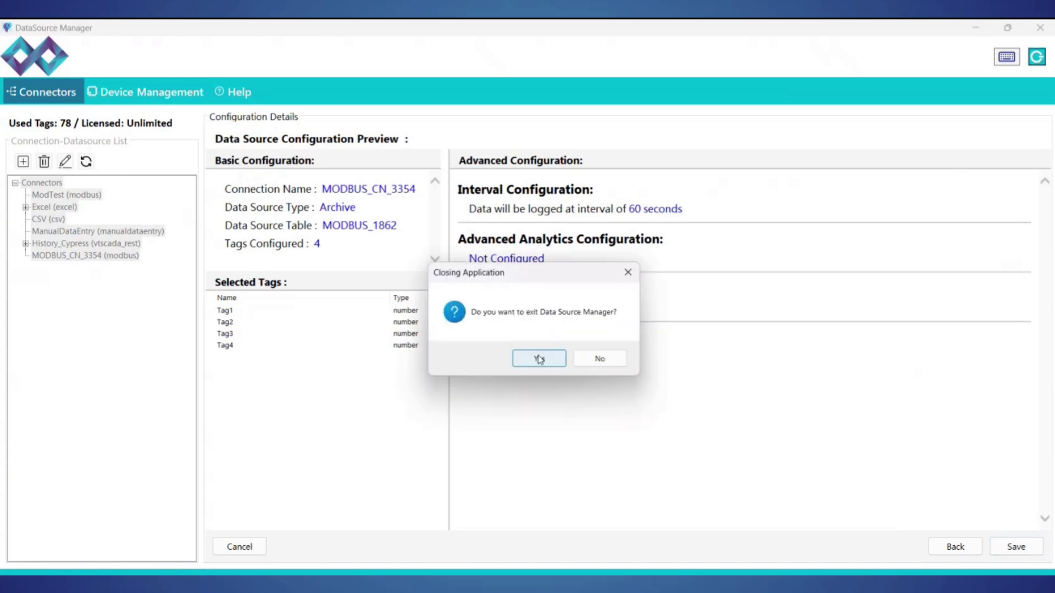
left_click(539, 359)
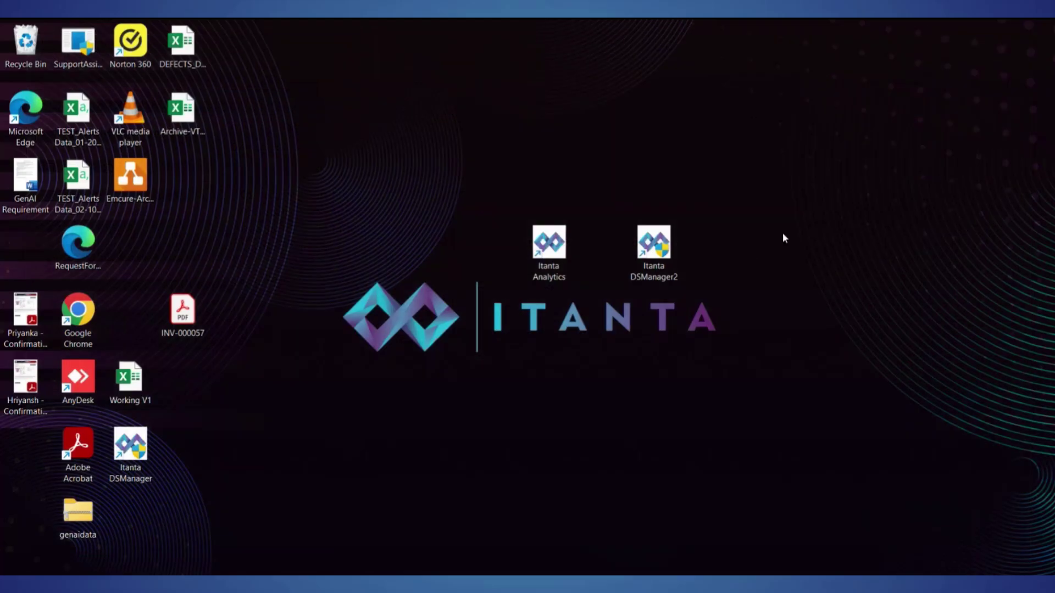
Launch Itanta Analytics and log in, confirming the Already Logged In prompt.
double_click(560, 254)
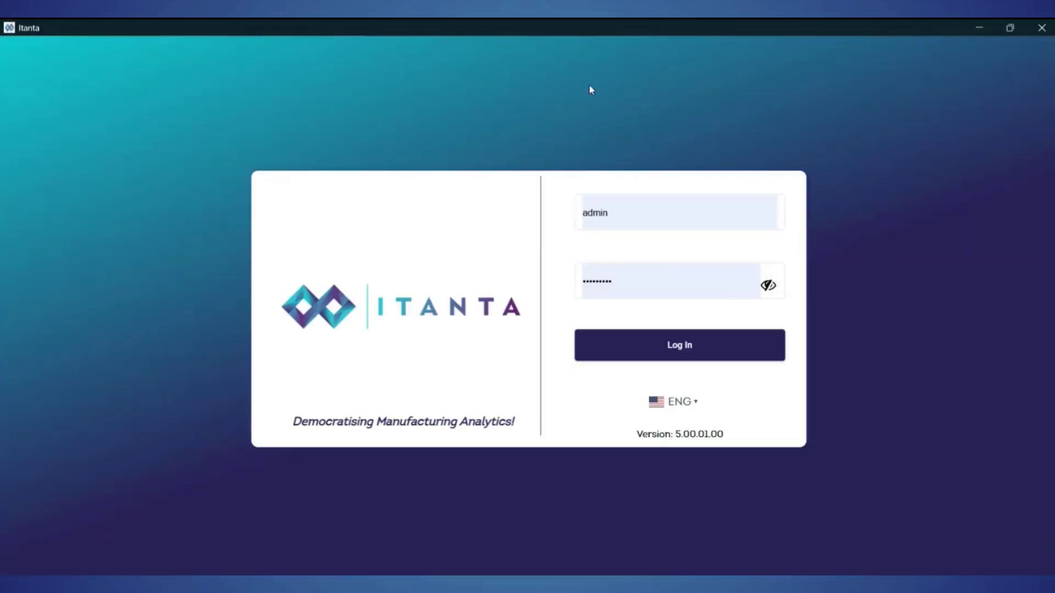
left_click(624, 345)
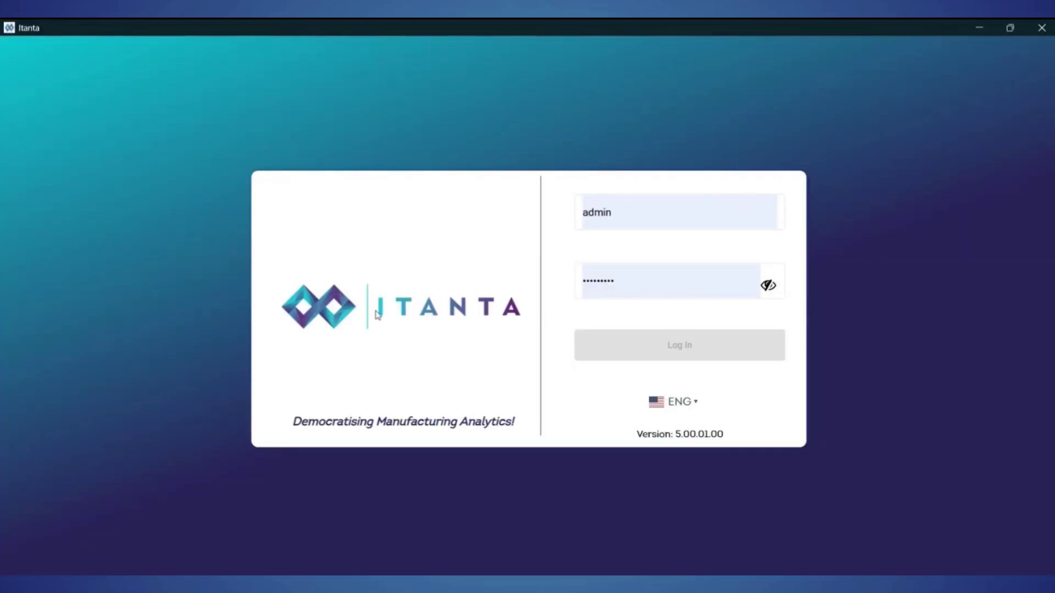
left_click(500, 356)
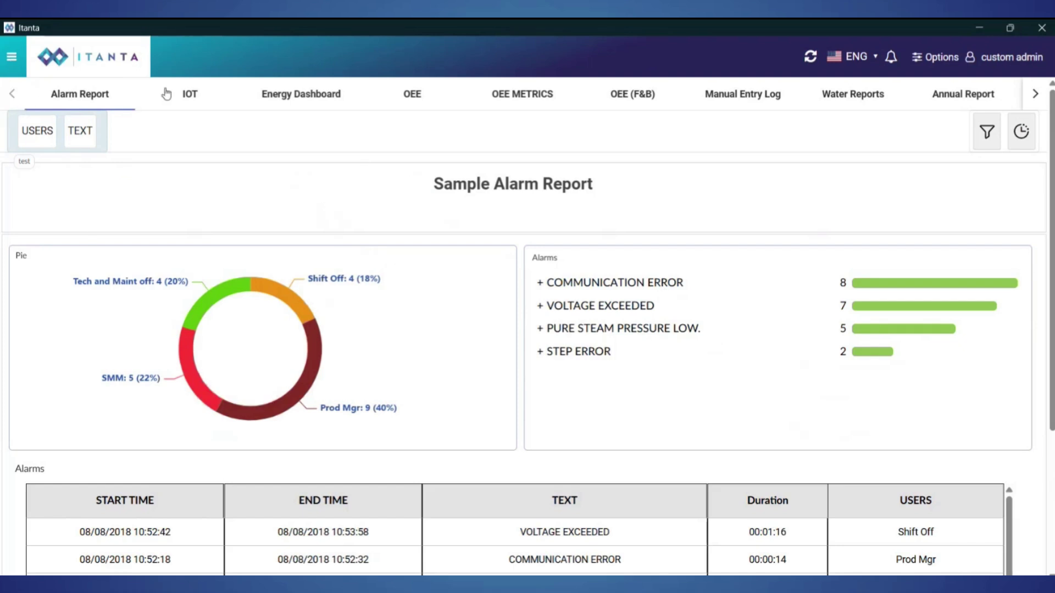
Browse the dashboard tabs, category sidebar and ENG language list, keeping English.
left_click(1035, 94)
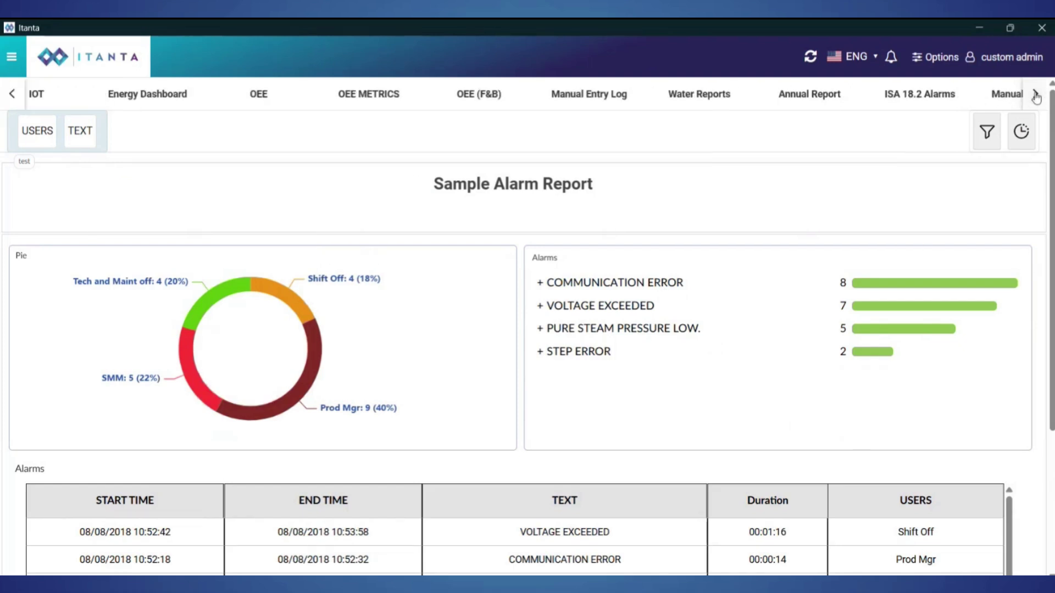
left_click(9, 95)
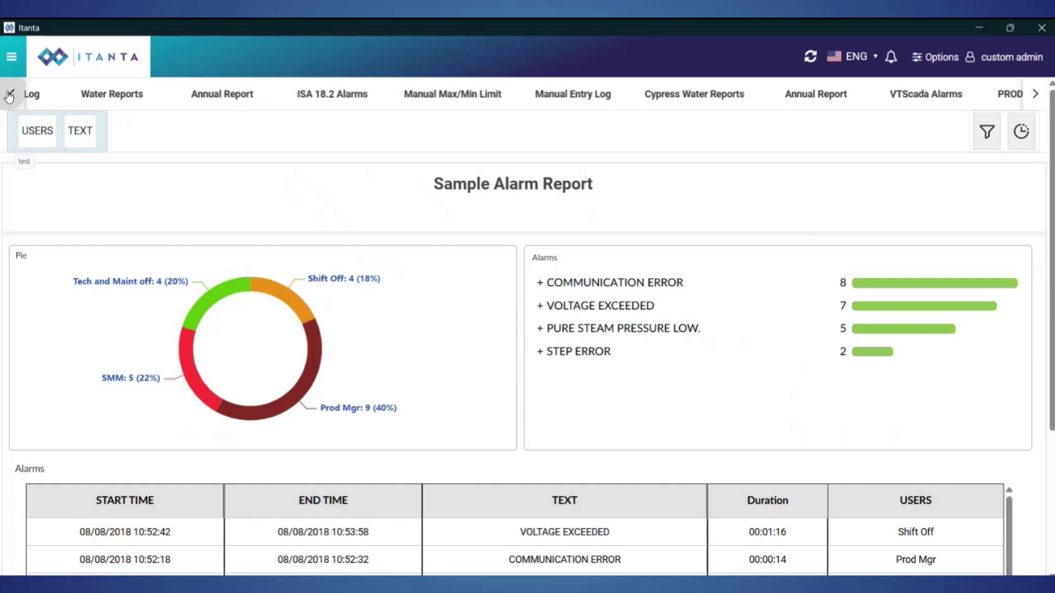
left_click(12, 61)
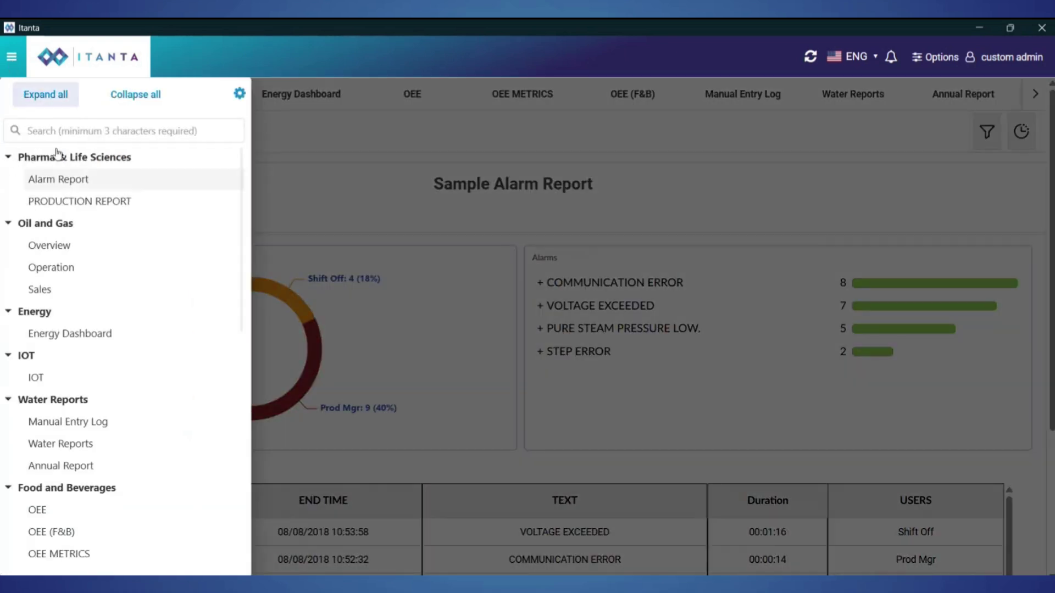
scroll(94, 407, "down", 4)
scroll(91, 385, "up", 4)
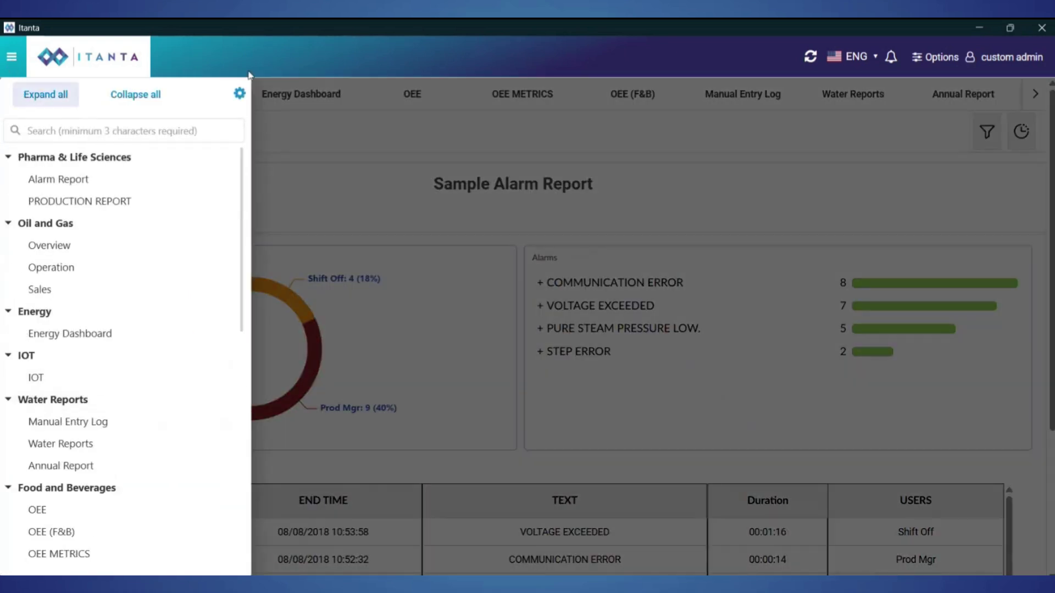
left_click(239, 94)
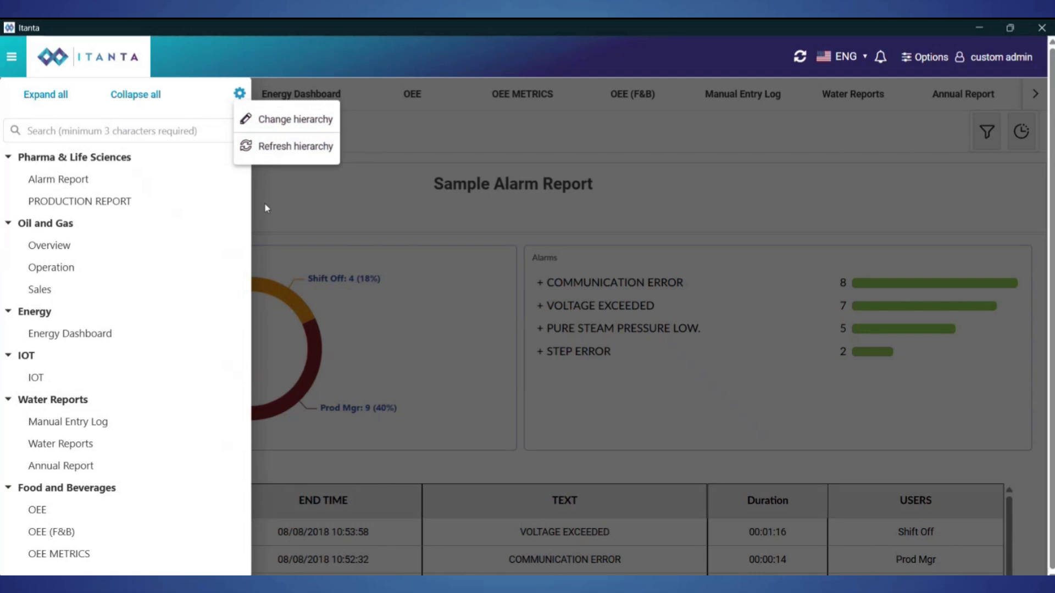
left_click(299, 204)
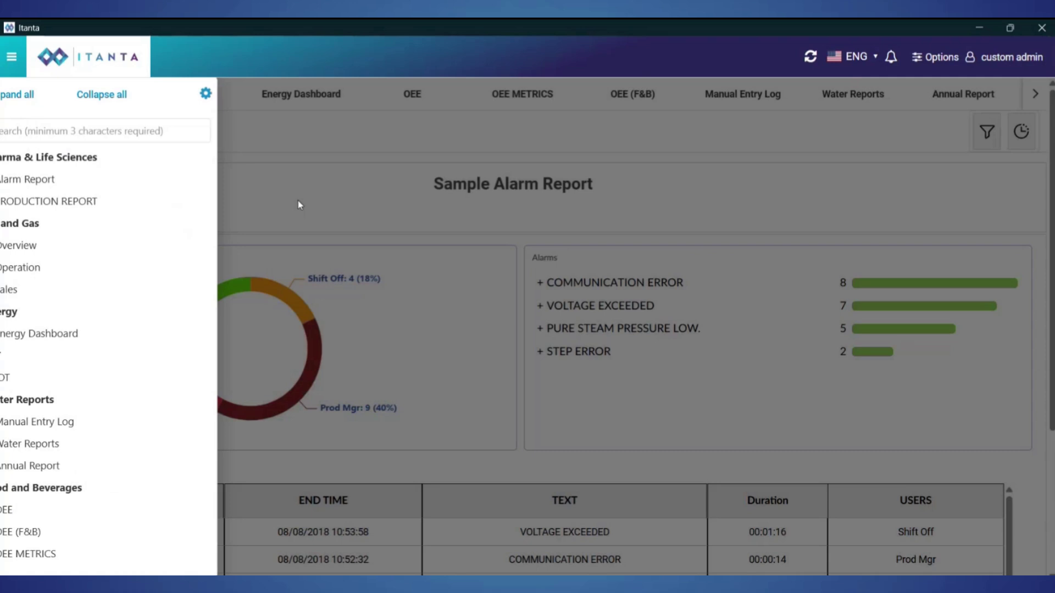
left_click(875, 57)
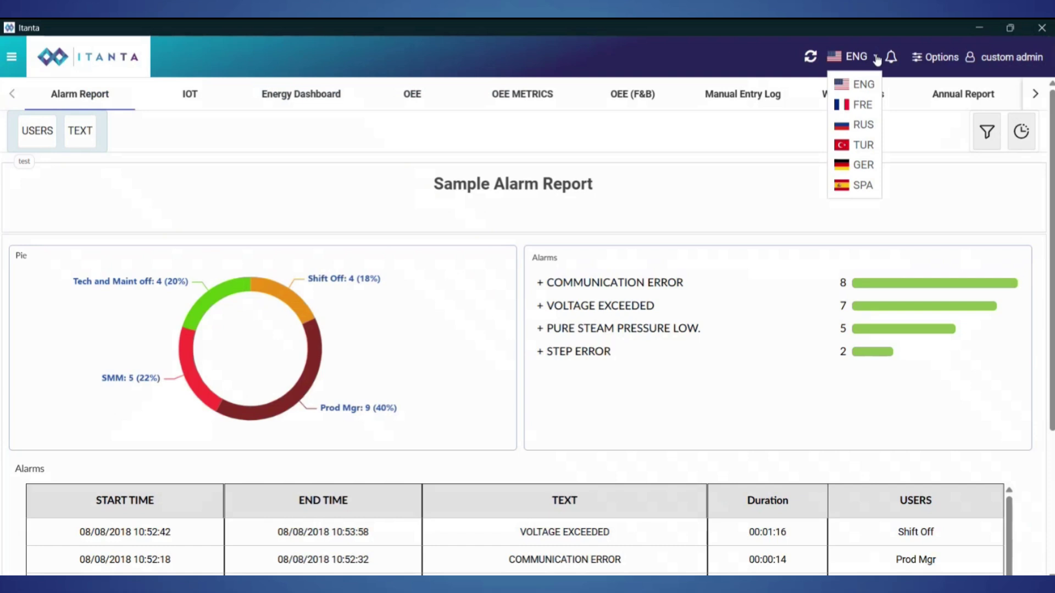
left_click(876, 57)
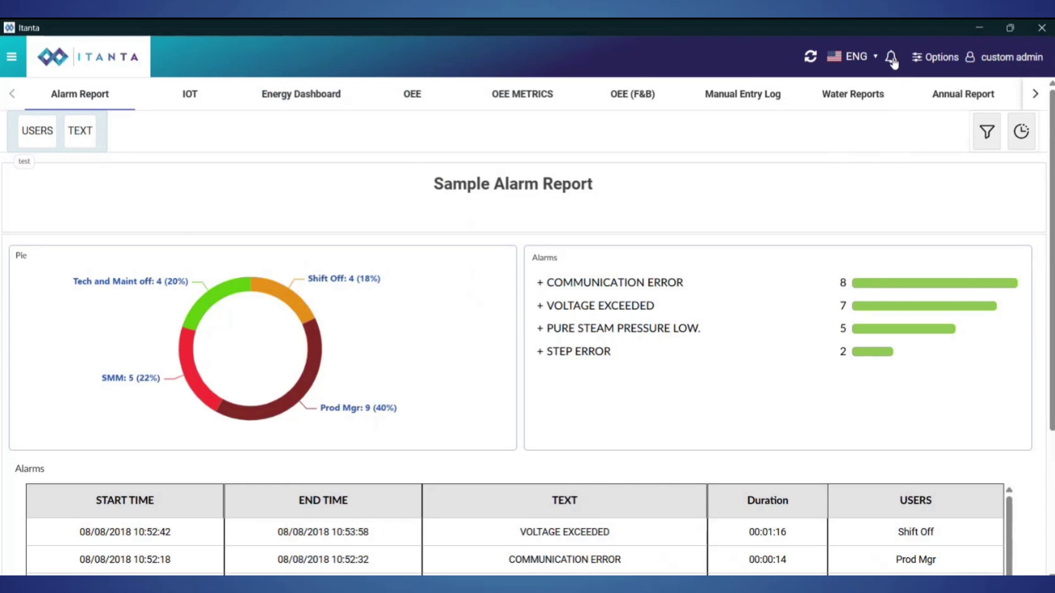
left_click(934, 58)
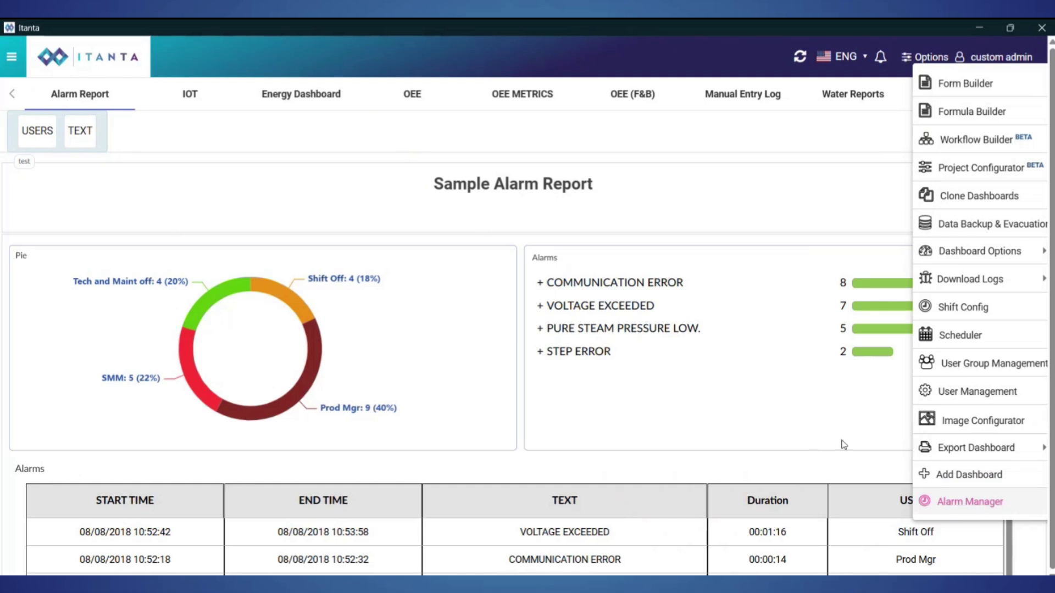
left_click(332, 207)
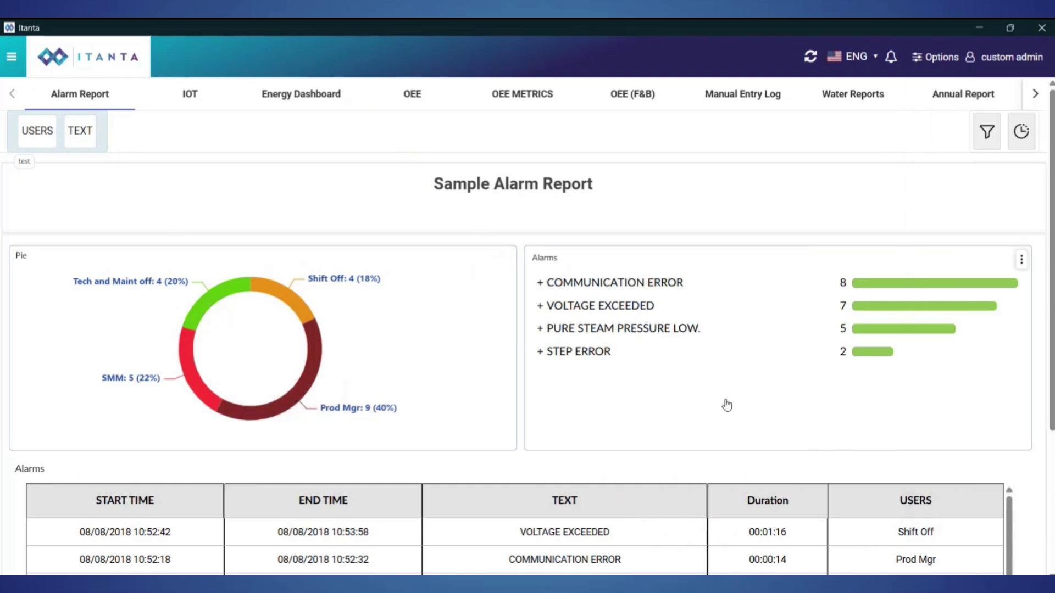
Drill into the Shift Off pie slice, then reset the pie to the per-user breakdown.
mouse_move(262, 347)
mouse_move(143, 282)
left_click(336, 283)
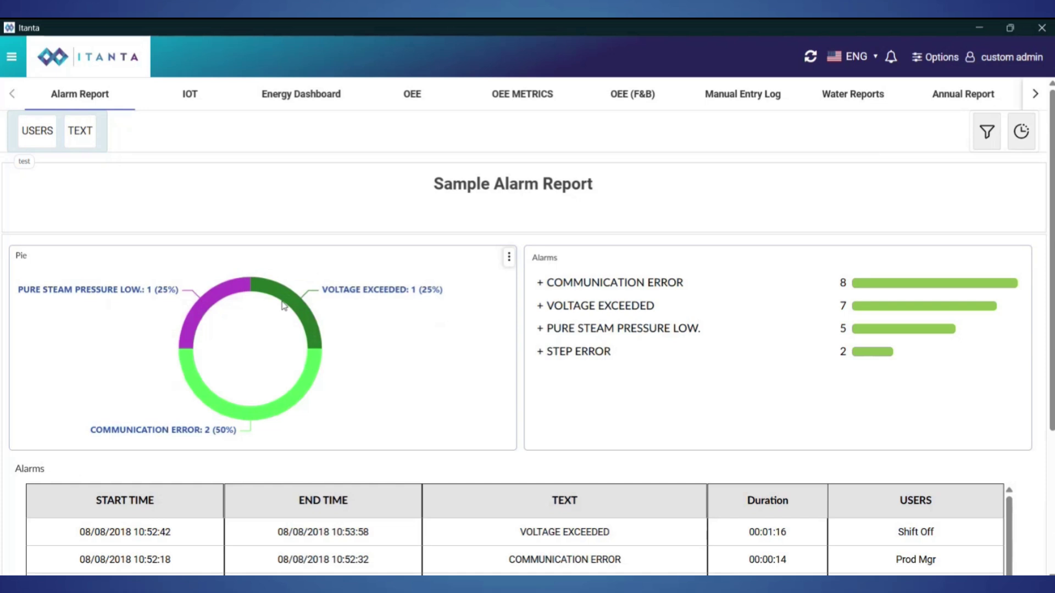
left_click(509, 257)
left_click(488, 258)
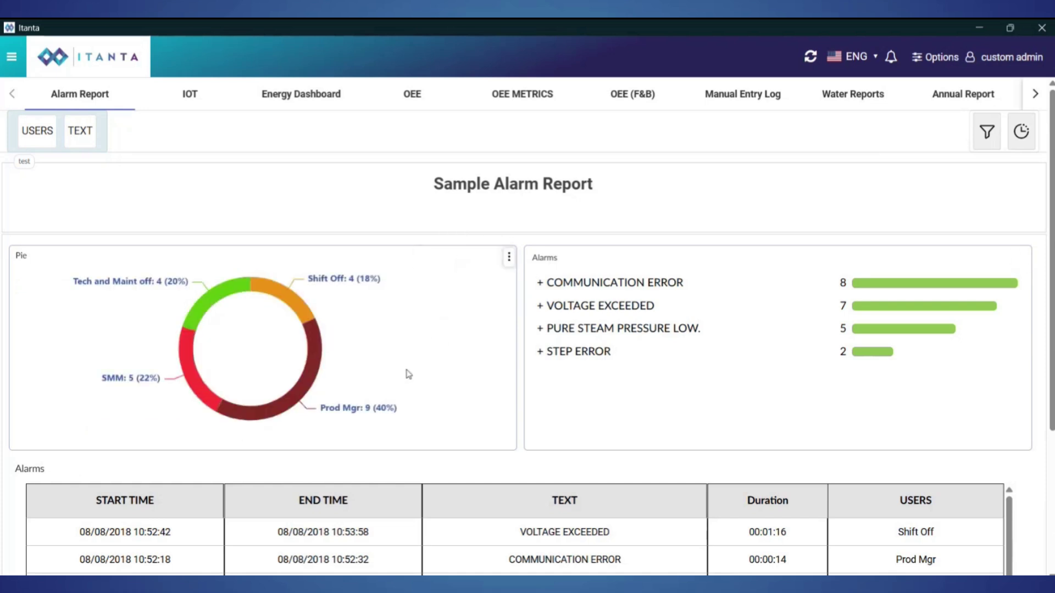
Expand COMMUNICATION ERROR in the Alarms tree to list its 8 alarms per user.
mouse_move(832, 286)
left_click(542, 286)
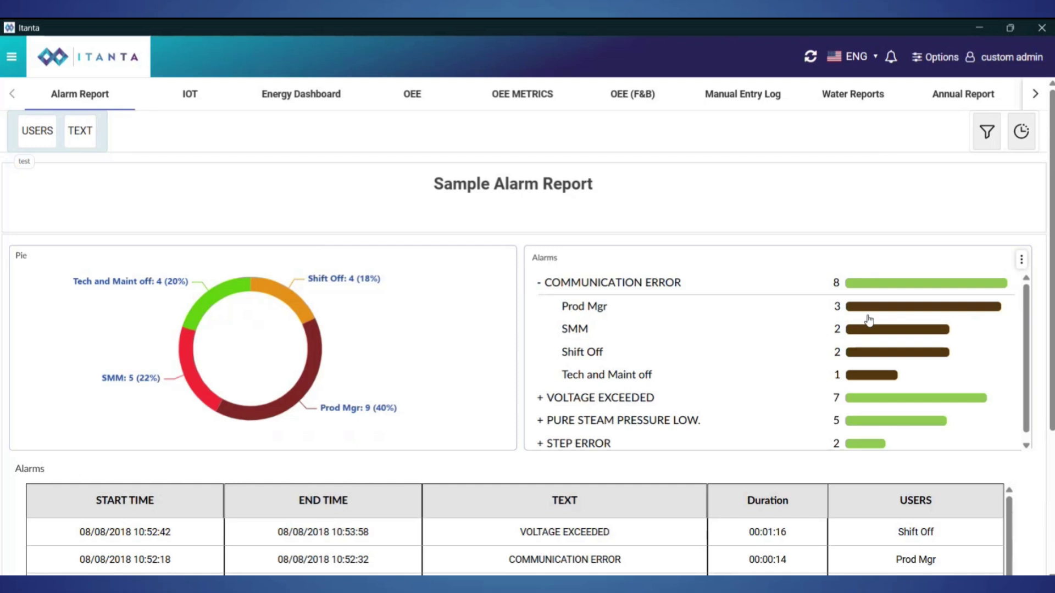
scroll(744, 331, "down", 1)
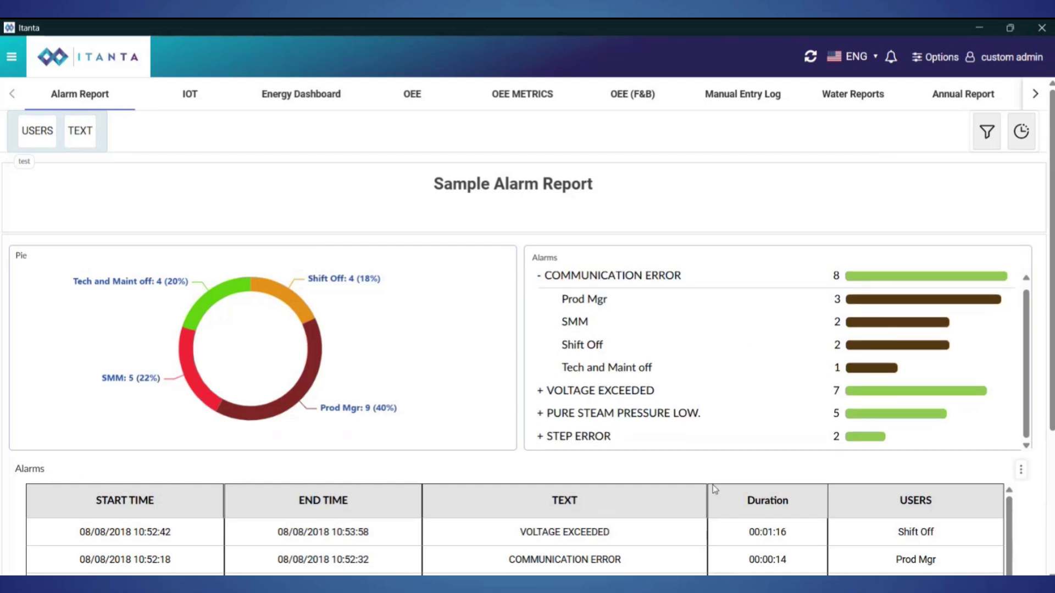
scroll(1014, 566, "down", 1)
scroll(193, 349, "down", 4)
scroll(306, 431, "up", 5)
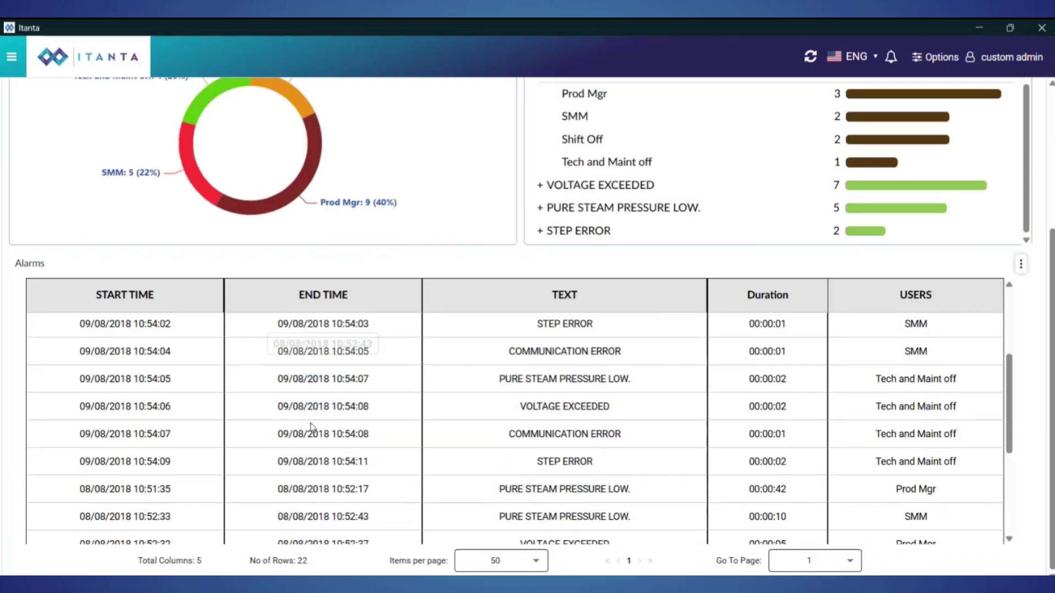
scroll(334, 419, "up", 2)
scroll(334, 419, "up", 1)
scroll(387, 406, "up", 3)
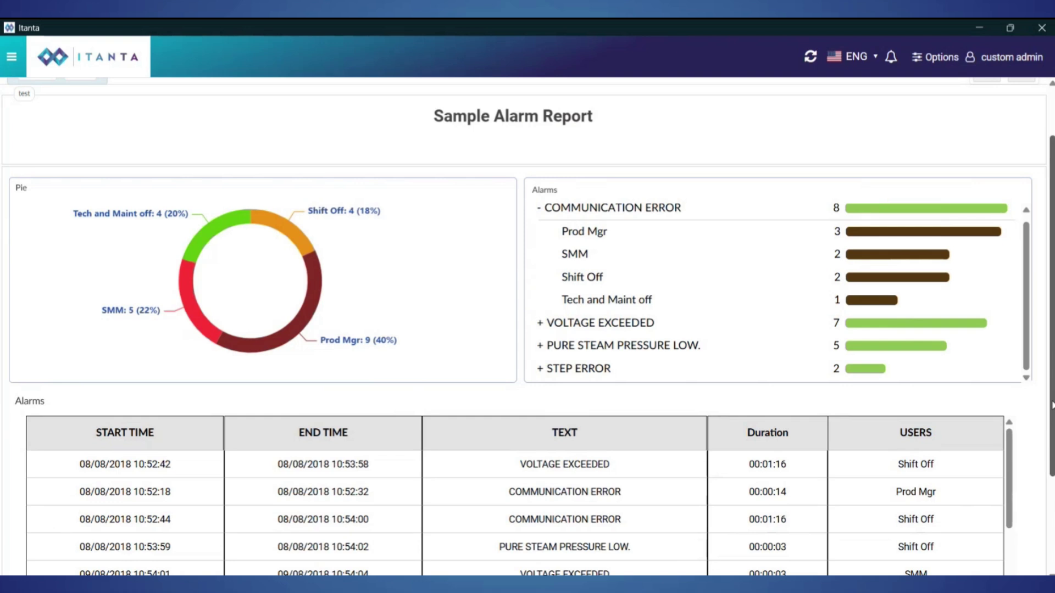
Filter the report by the COMMUNICATION ERROR bar, then remove that filter chip.
scroll(984, 306, "up", 2)
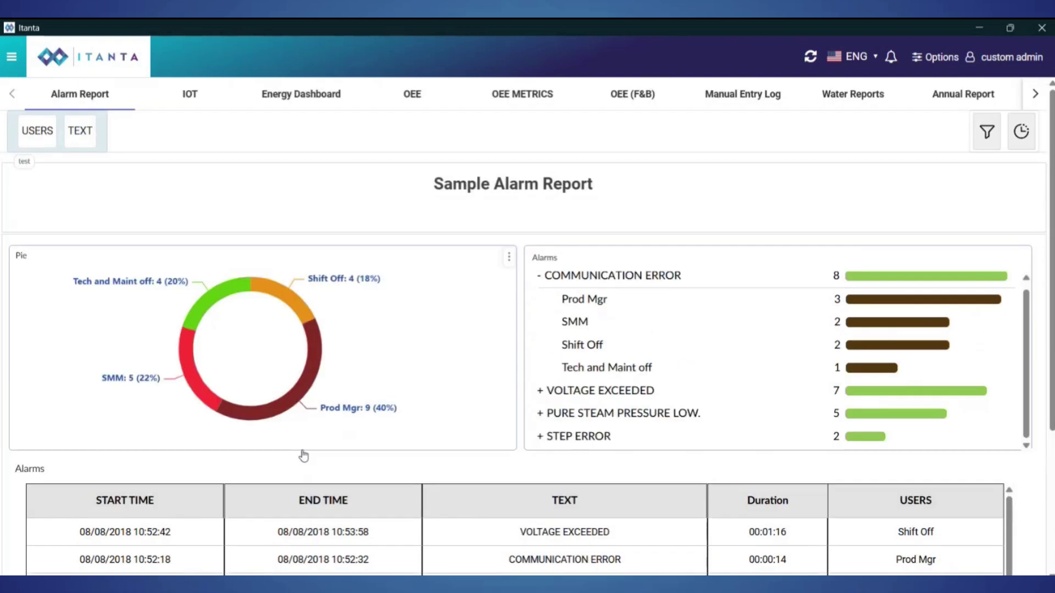
left_click(873, 276)
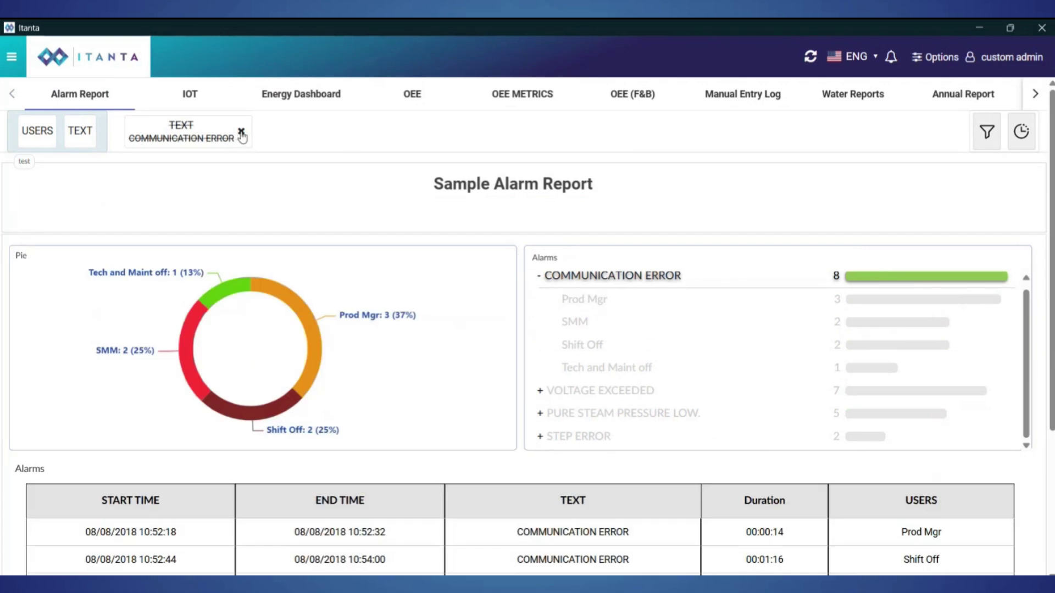
left_click(241, 132)
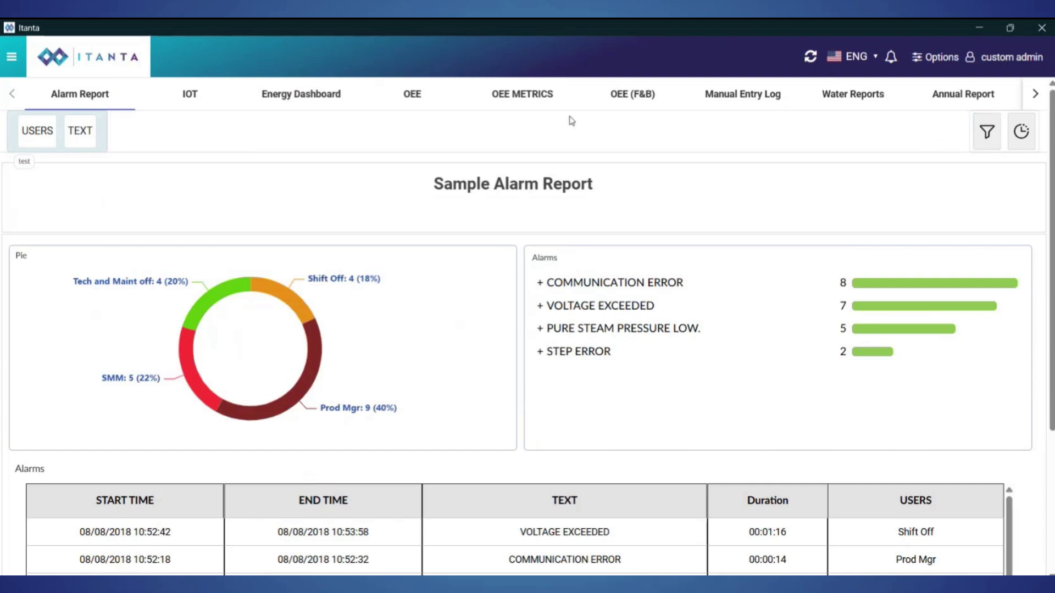
Tick SMM and Prod Mgr in the USERS filter and save it.
left_click(37, 139)
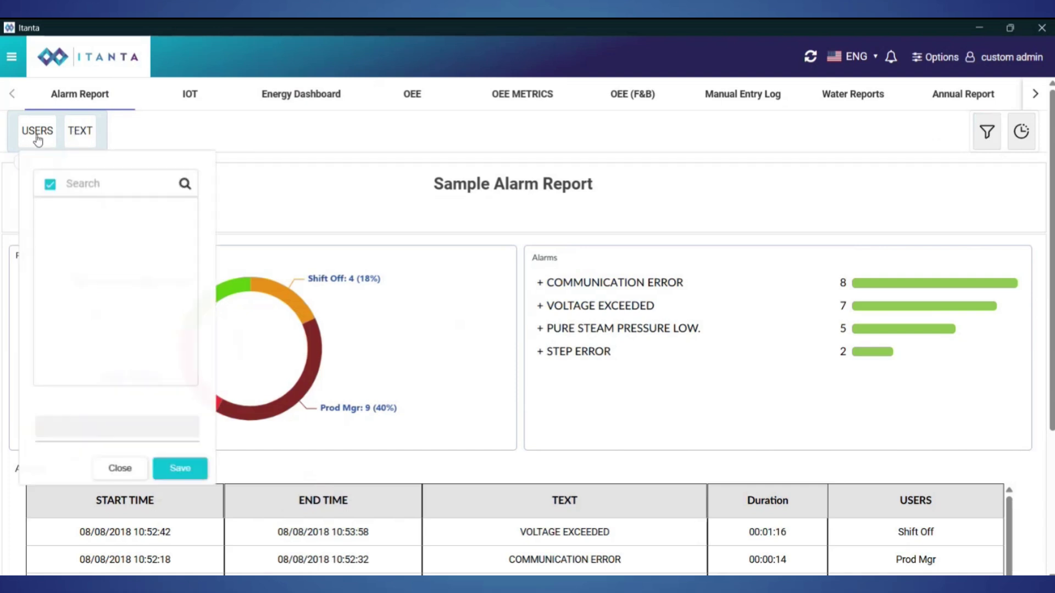
left_click(51, 216)
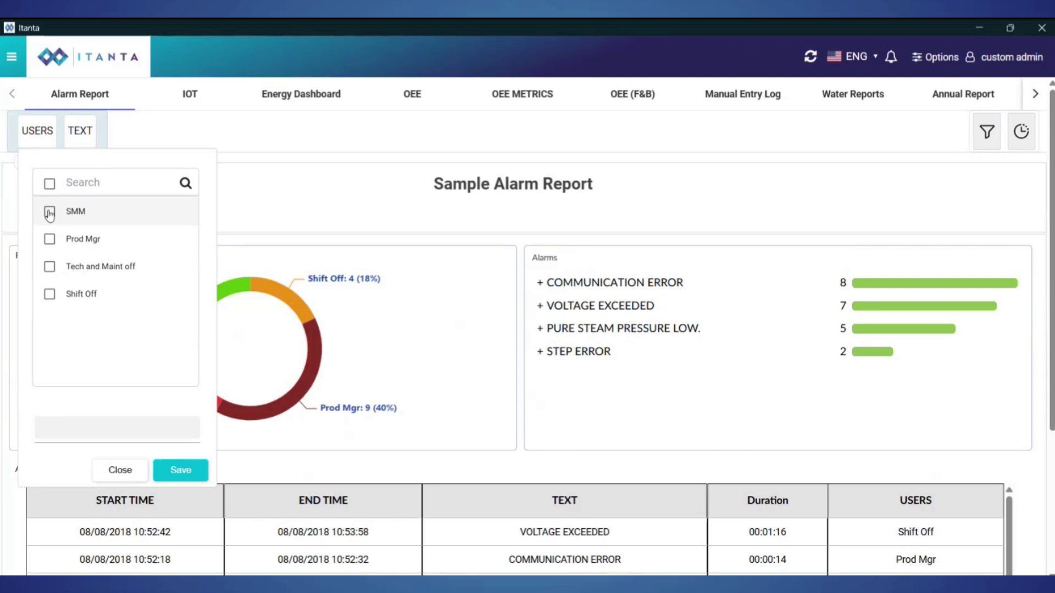
left_click(49, 239)
left_click(180, 470)
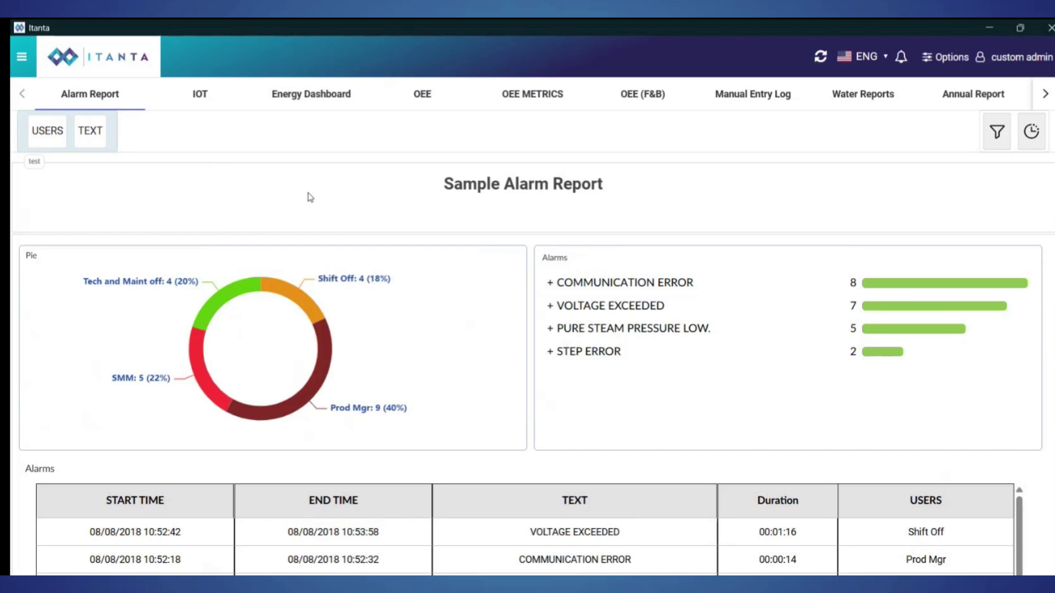
Start a blank New Dashboard and scroll its Header, Group and Footer sections back to the title.
left_click(951, 61)
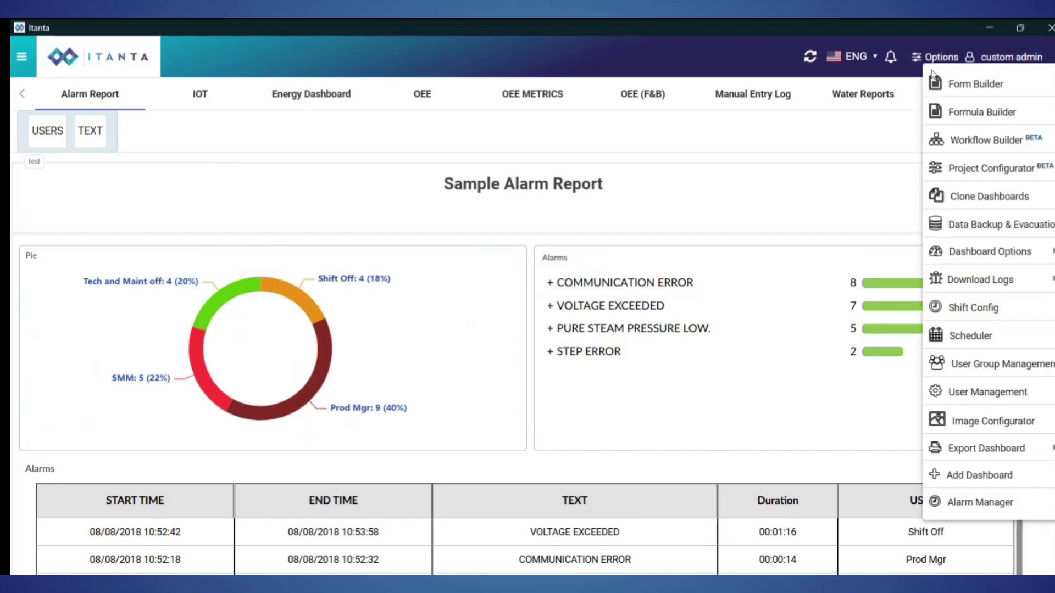
left_click(956, 480)
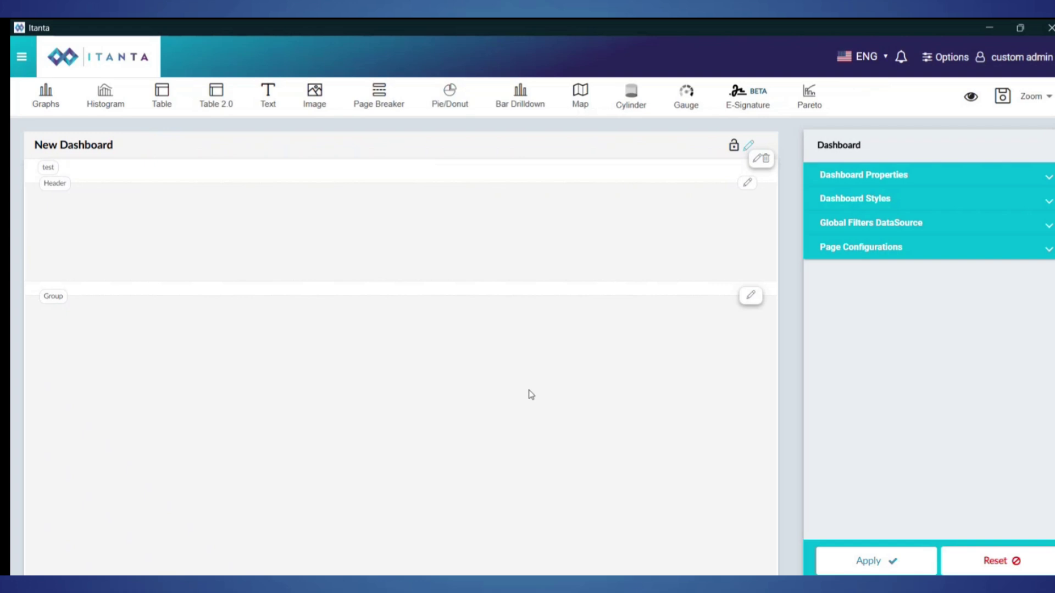
scroll(502, 414, "down", 5)
scroll(495, 428, "up", 4)
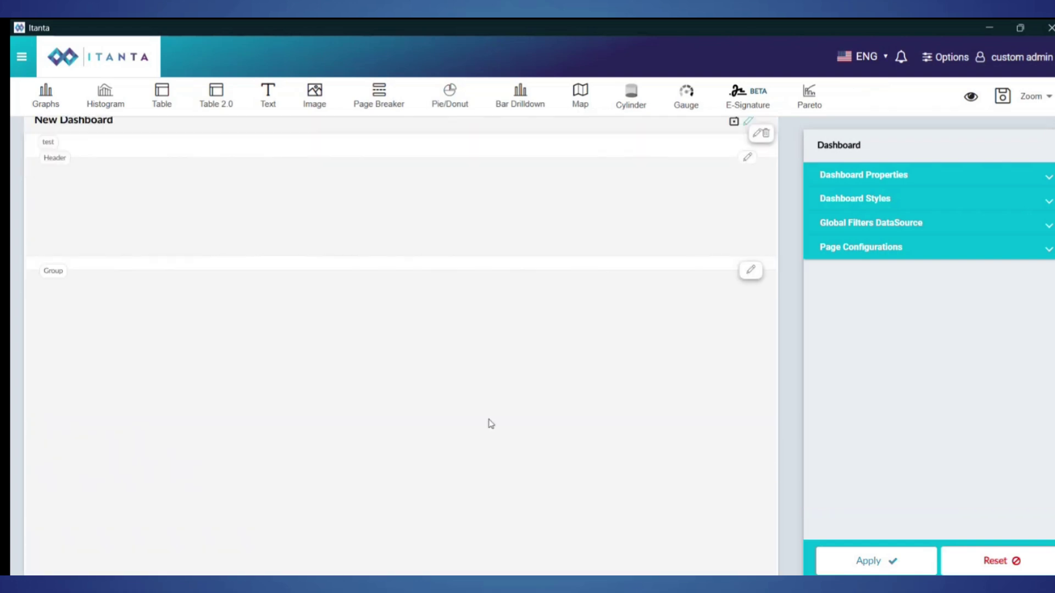
scroll(491, 424, "up", 1)
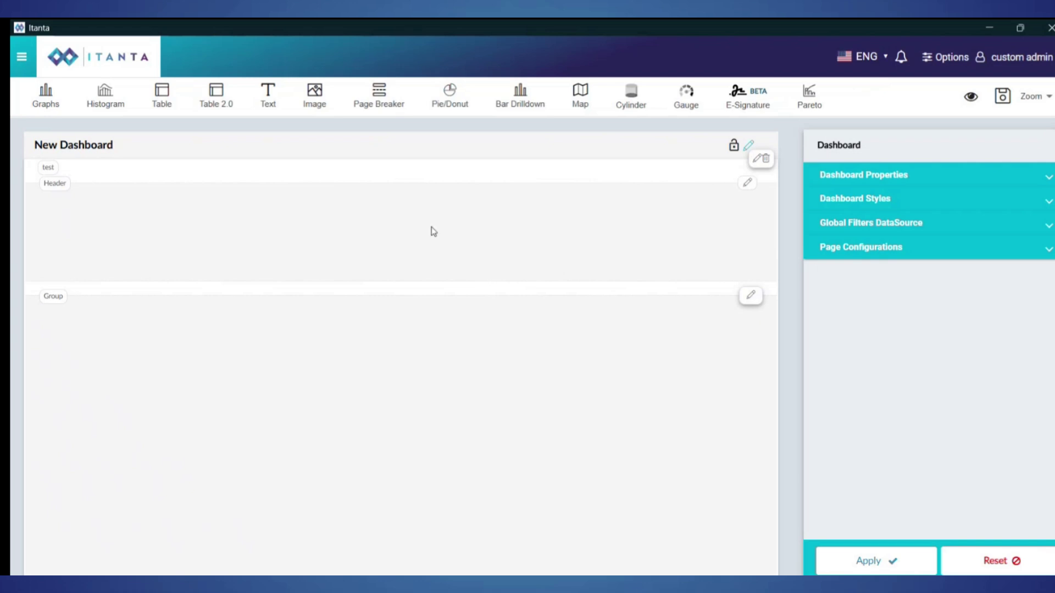
scroll(433, 261, "down", 5)
scroll(433, 260, "up", 5)
scroll(378, 272, "down", 10)
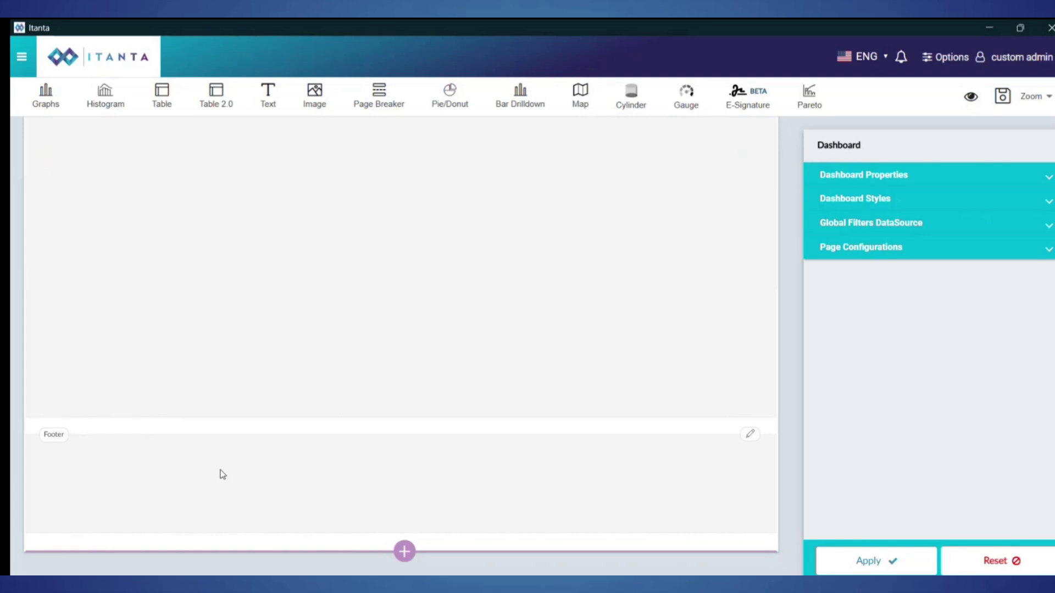
scroll(572, 370, "up", 5)
scroll(572, 370, "up", 5)
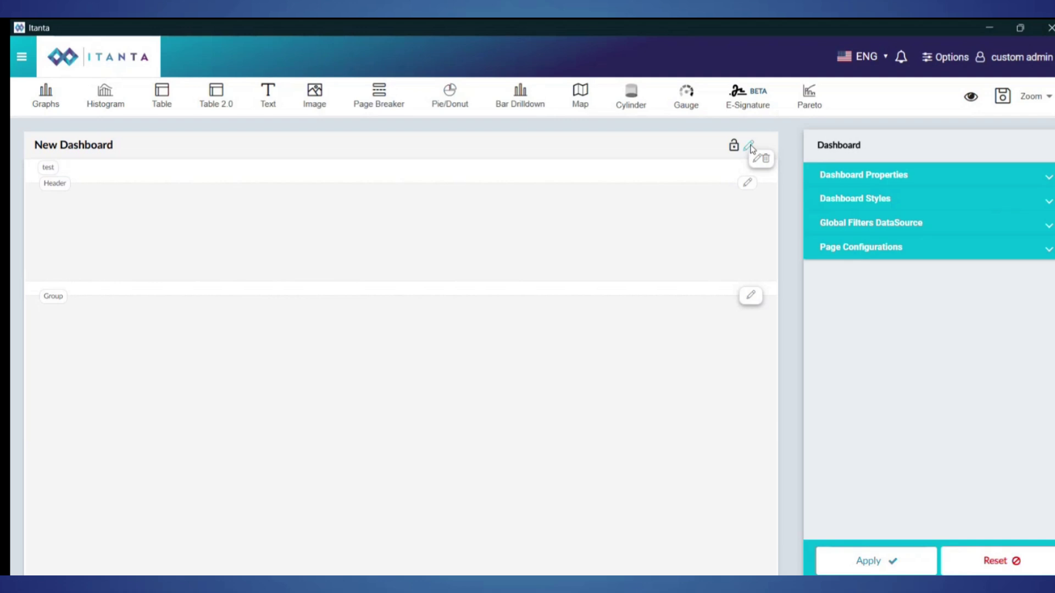
Name the dashboard 'Alarms Dashboard', turn off Print Options, Header and Footer, and apply.
left_click(902, 177)
key("ctrl+a")
type("Alarms")
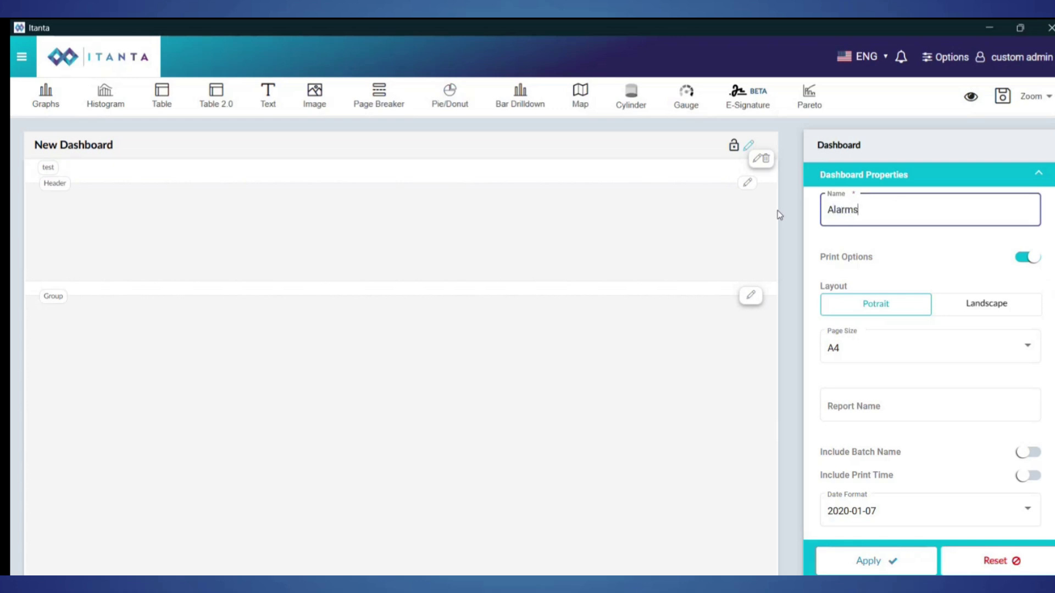
type(" Dashboard")
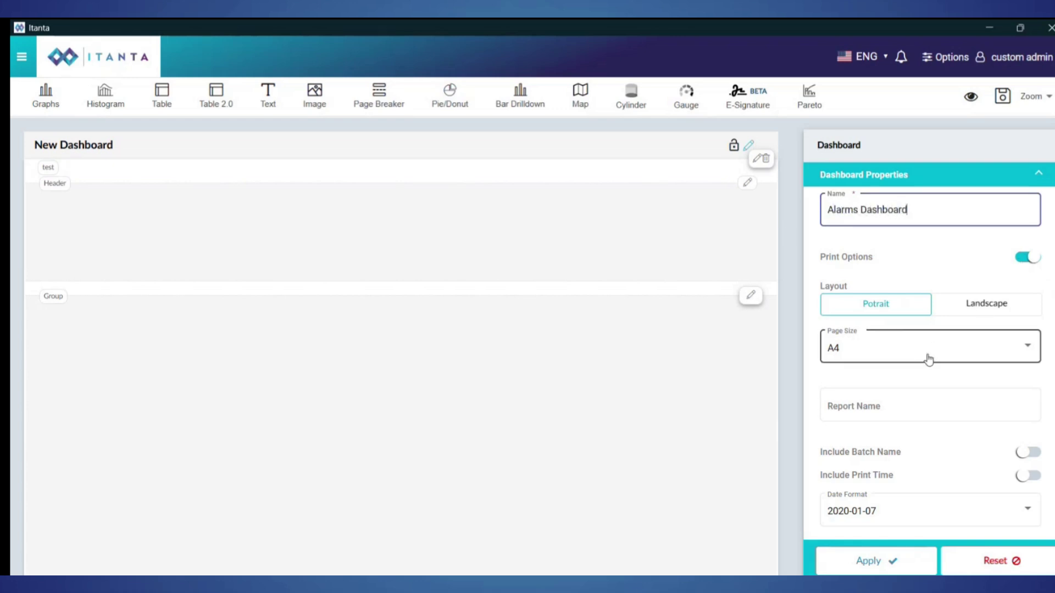
left_click(1023, 261)
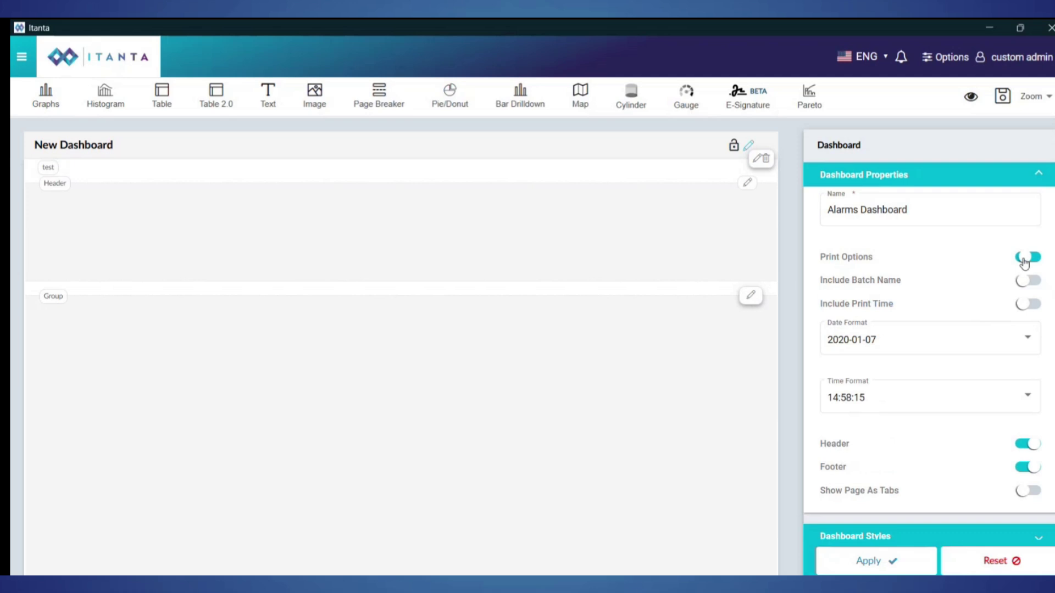
left_click(1022, 445)
left_click(1025, 467)
left_click(875, 560)
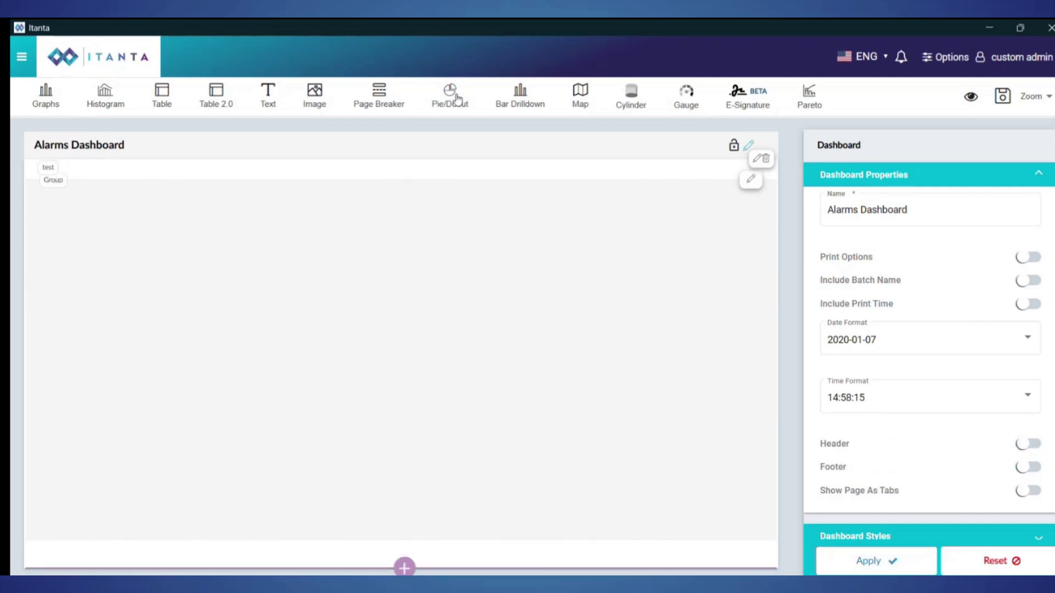
Place a pie chart named 'Alerts Pie' with Show Values enabled.
mouse_move(450, 98)
left_mouse_down()
mouse_move(177, 235)
mouse_move(99, 245)
mouse_move(350, 521)
left_mouse_up()
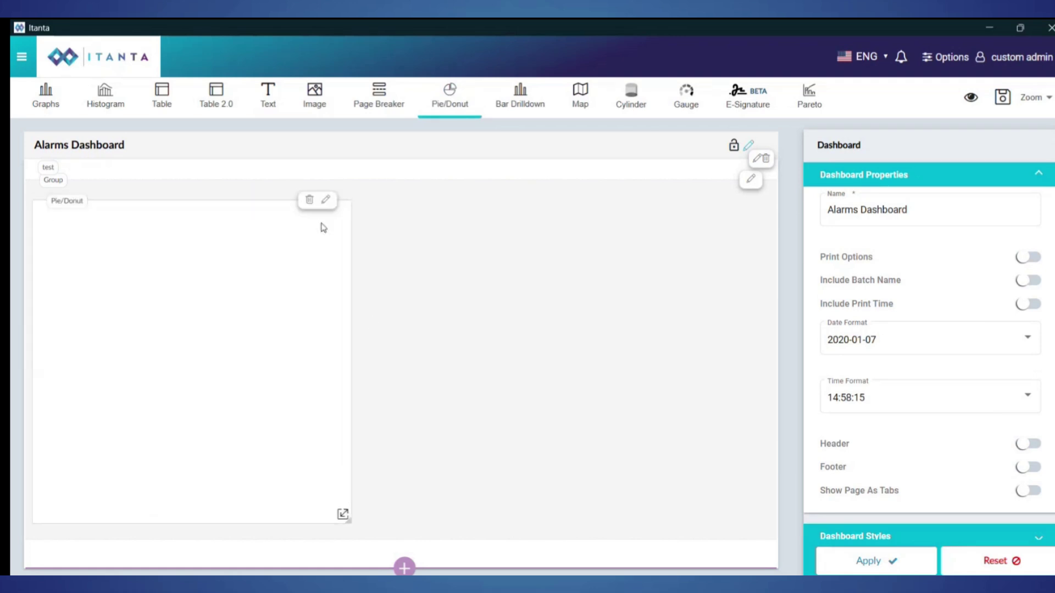
left_click(326, 200)
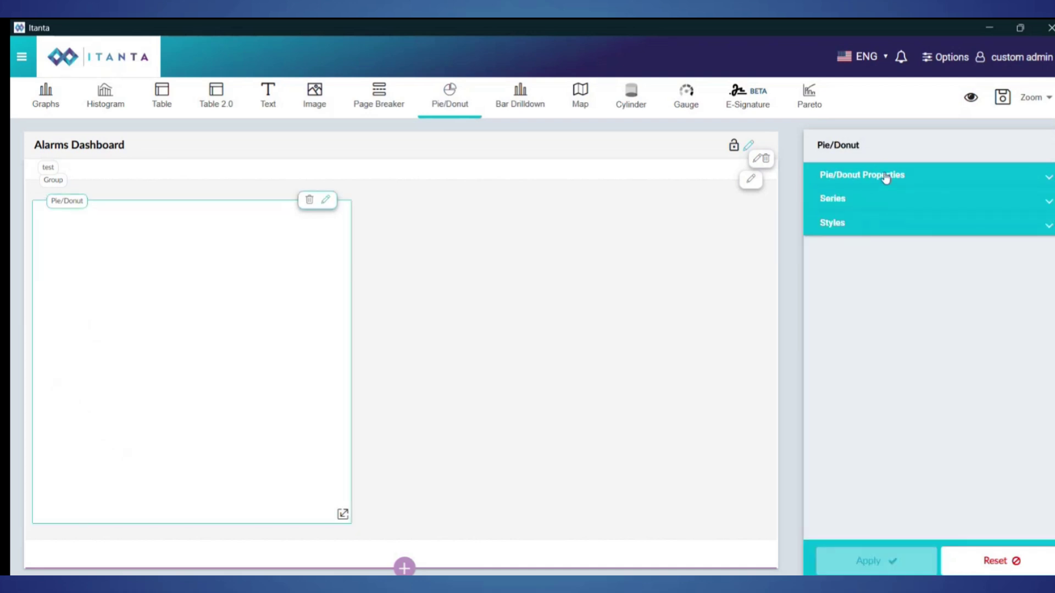
left_click(885, 176)
type("Alerts Pie")
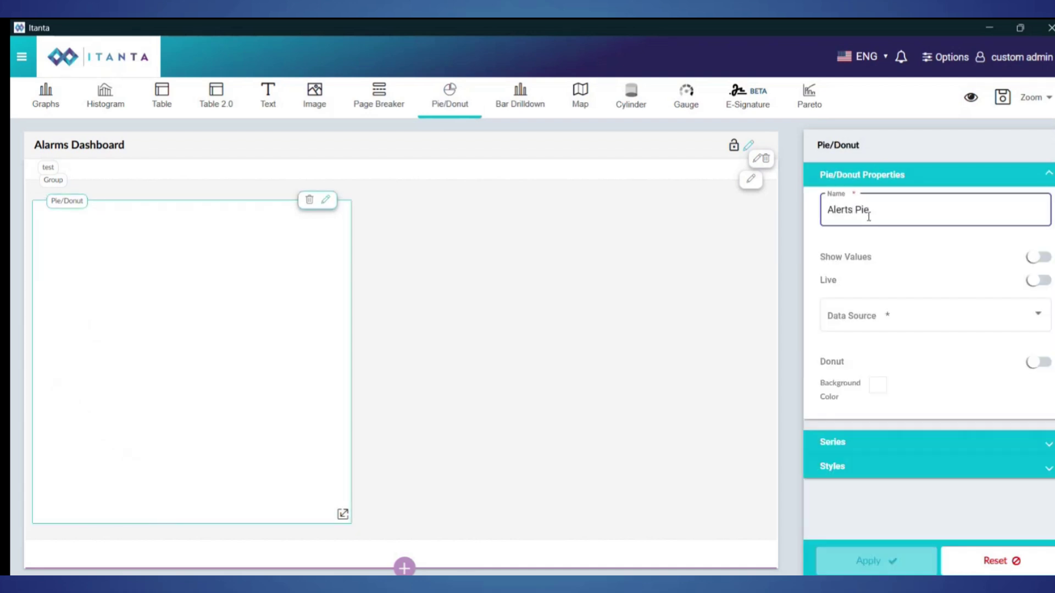
left_click(1042, 265)
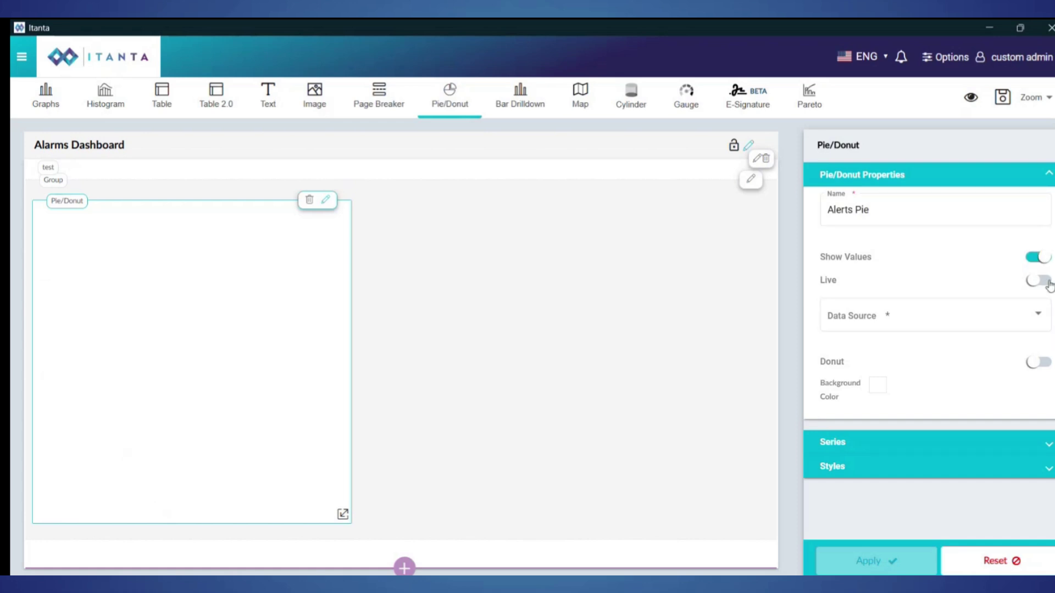
Set the pie's data source to Alarm.xls and its type to Drilldown.
left_click(930, 320)
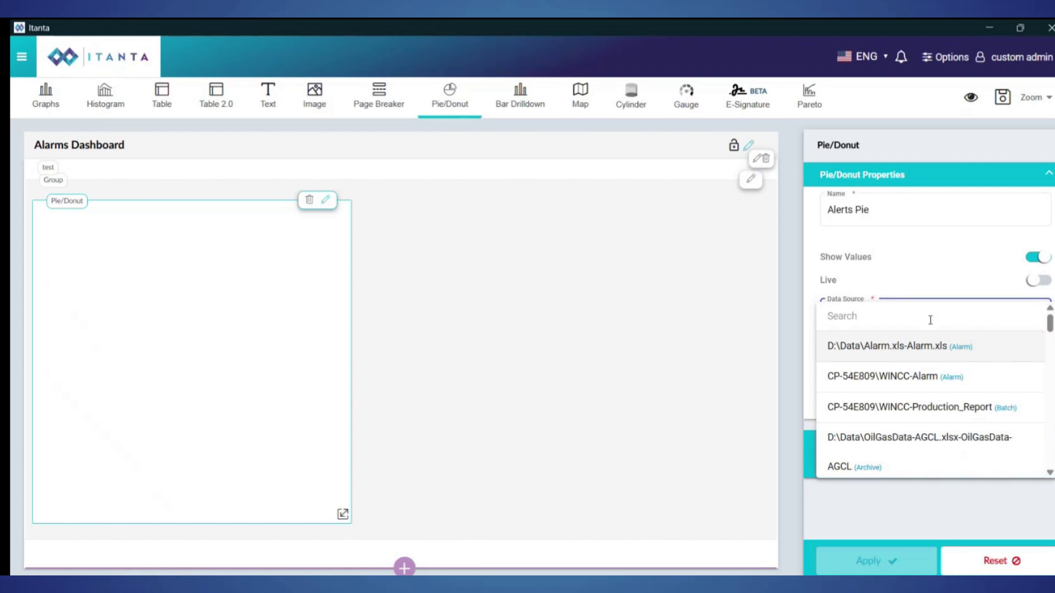
left_click(871, 346)
scroll(950, 264, "down", 1)
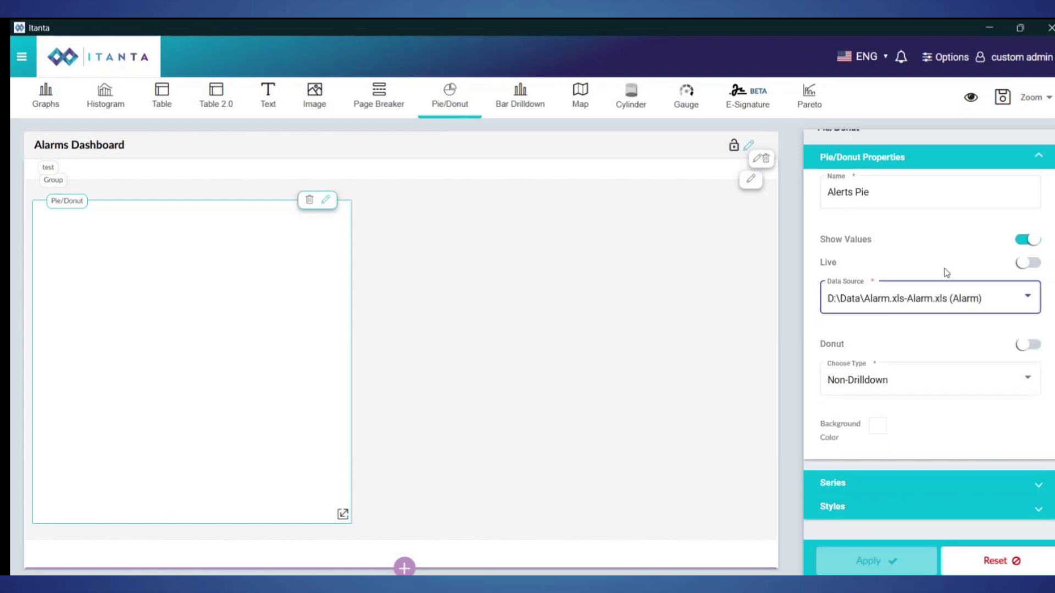
left_click(899, 380)
left_click(889, 422)
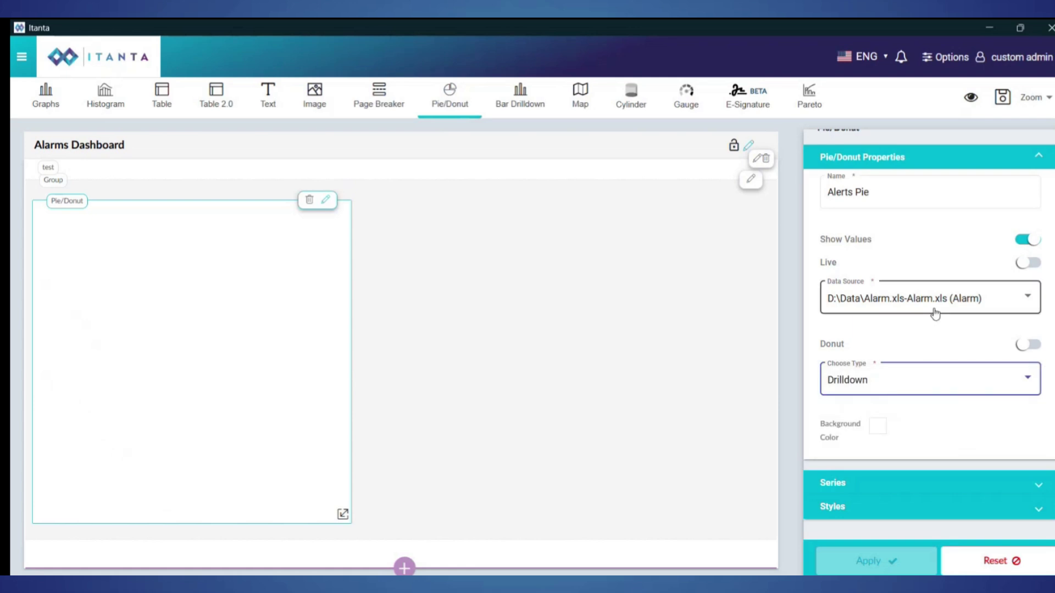
left_click(879, 483)
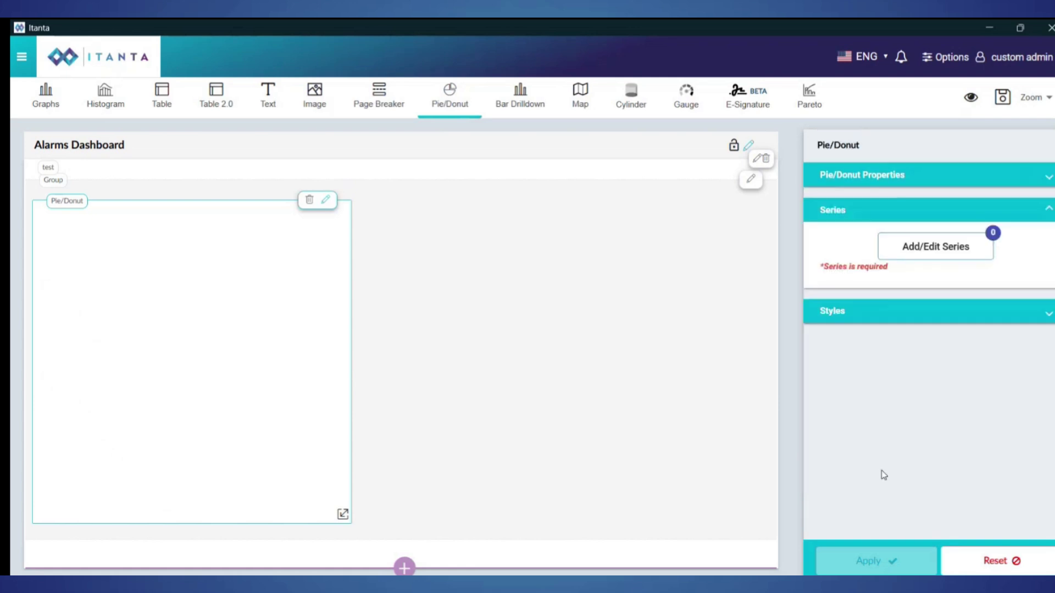
Add a series to the Alerts Pie that counts the TEXT column.
left_click(913, 253)
left_click(607, 291)
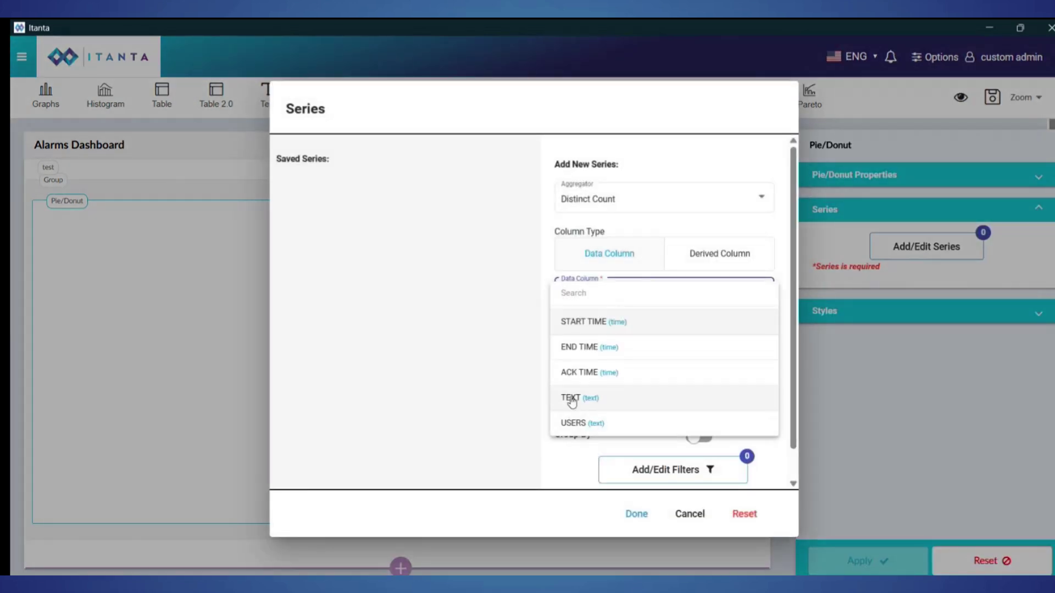
left_click(575, 403)
left_click(605, 346)
left_click(584, 347)
scroll(675, 418, "down", 2)
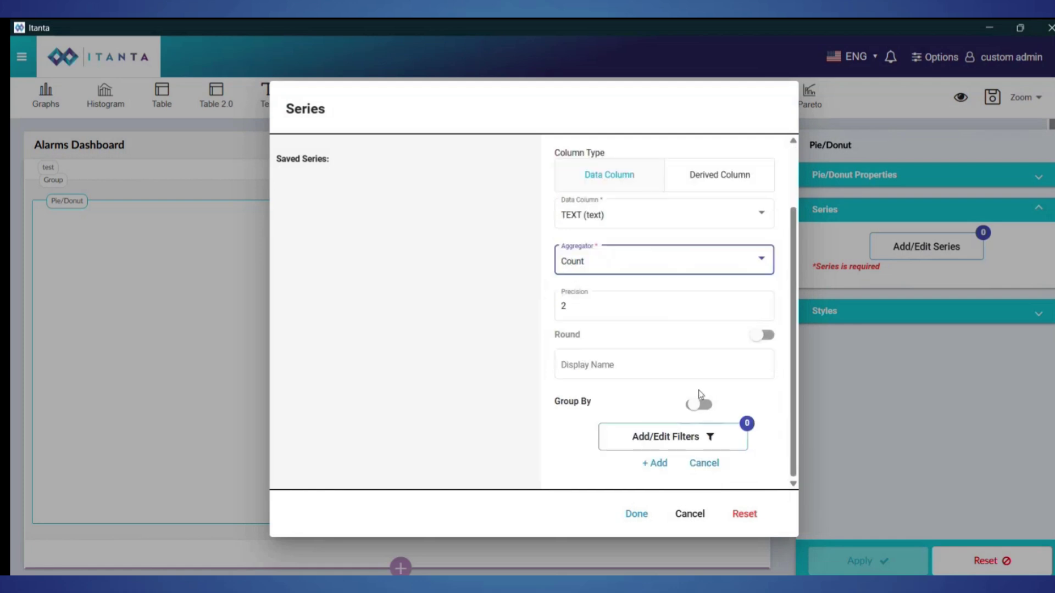
Group the series by TEXT and USERS, apply it, and widen the pie slightly.
left_click(698, 404)
scroll(730, 398, "down", 1)
left_click(772, 393)
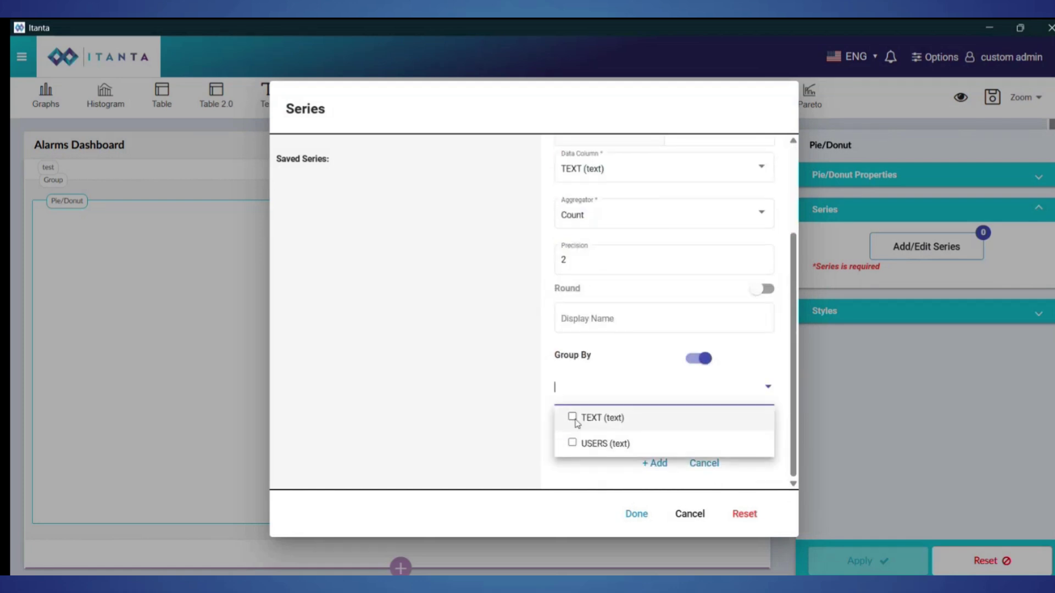
left_click(604, 418)
left_click(572, 443)
left_click(650, 465)
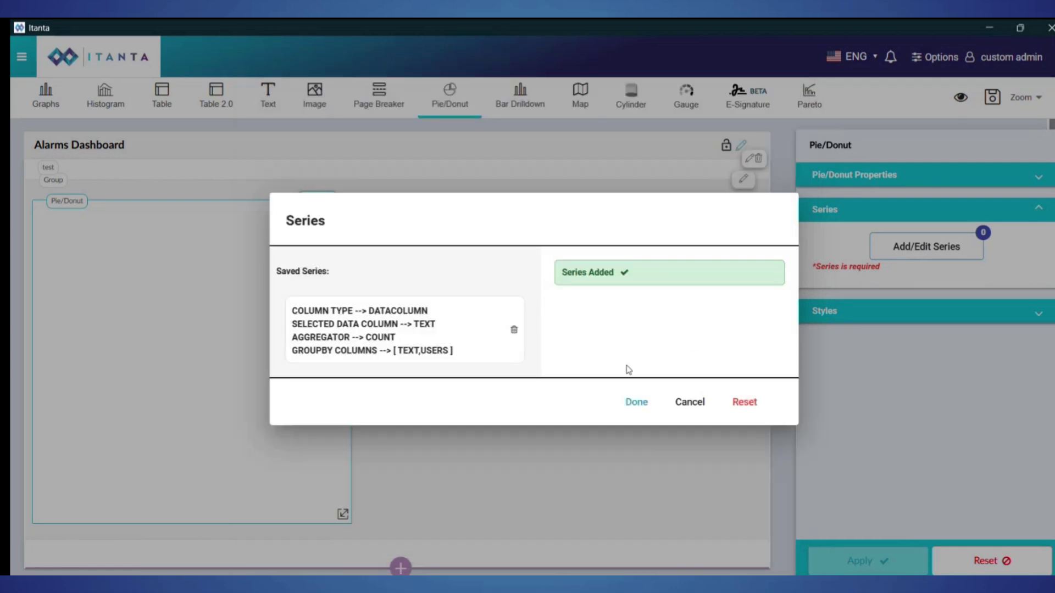
left_click(633, 404)
left_click(867, 556)
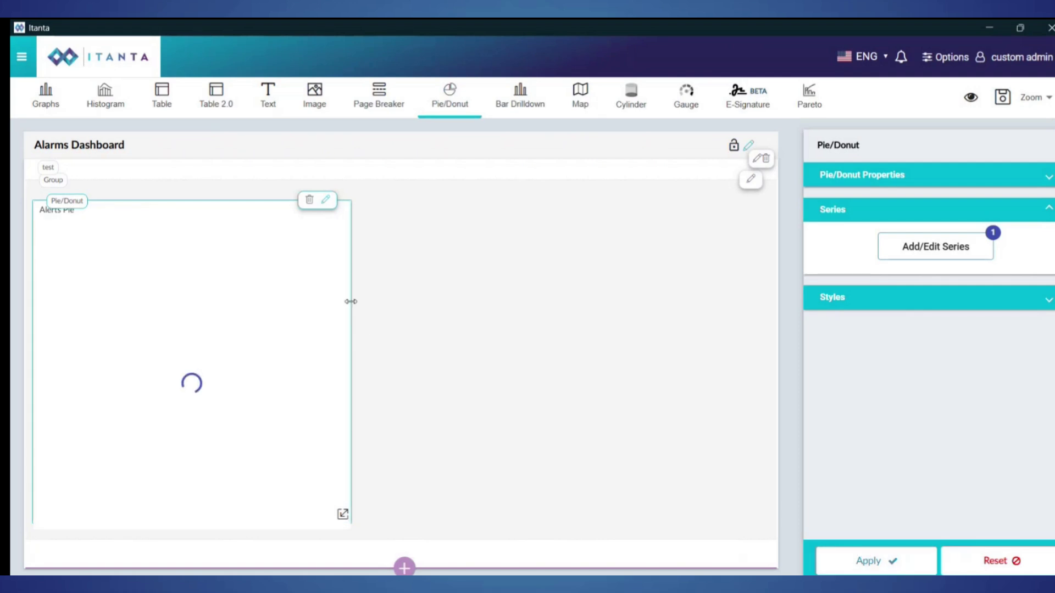
left_click_drag(351, 300, 385, 289)
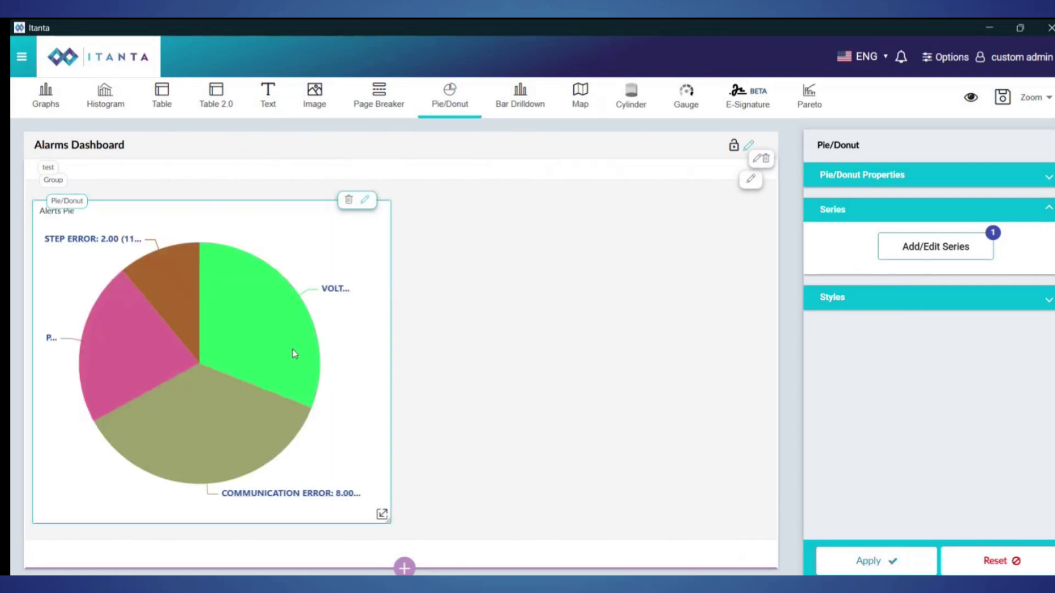
Recolour the four pie wedges red, lighter red, grey-brown and dark maroon.
left_click(852, 301)
scroll(879, 384, "down", 5)
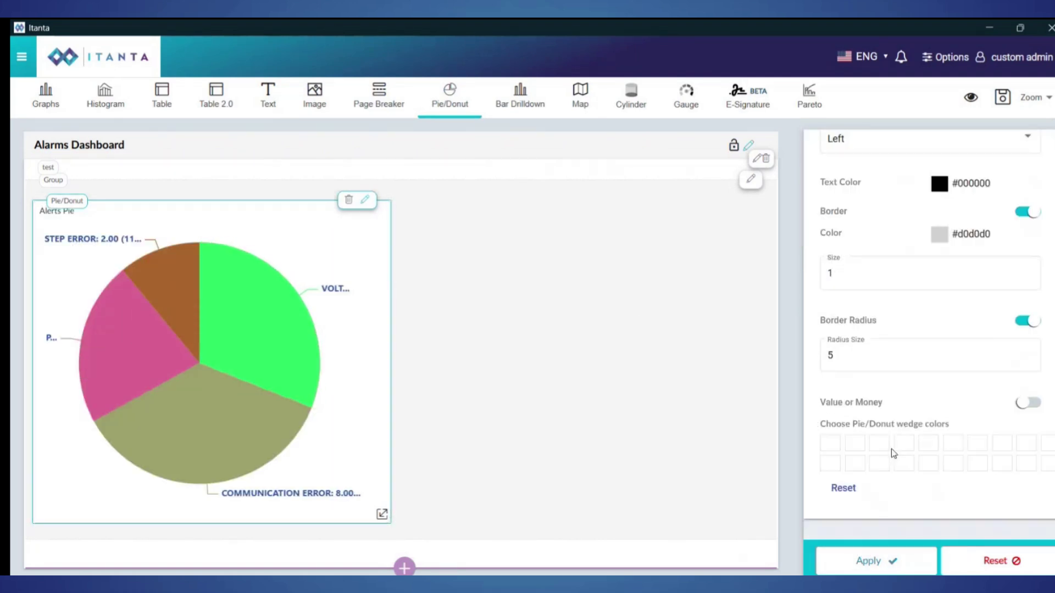
left_click(827, 438)
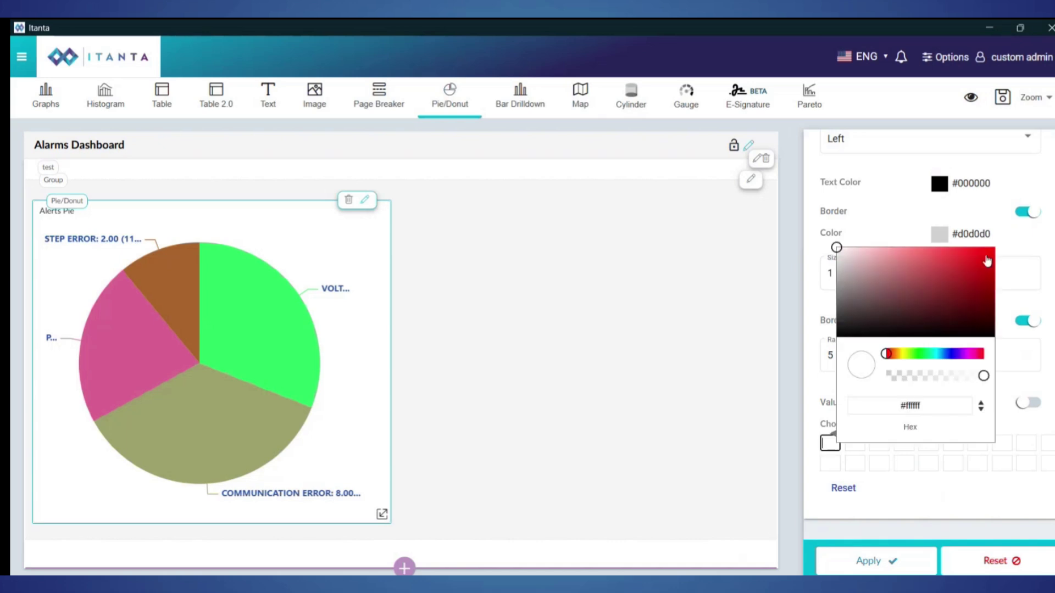
left_click(988, 262)
left_click(855, 443)
left_click(961, 262)
left_click(879, 443)
left_click(910, 289)
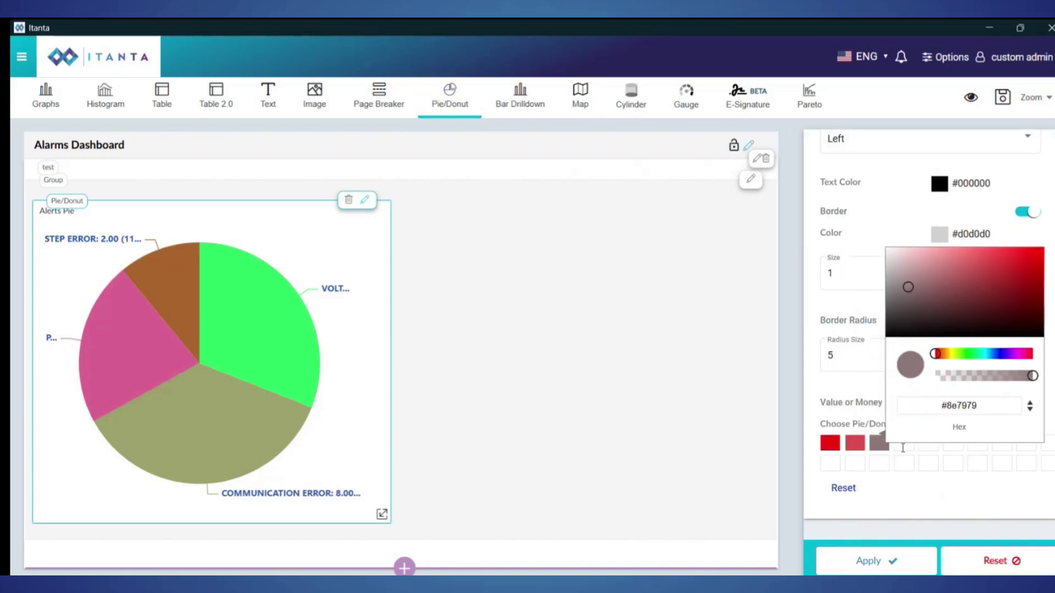
left_click(904, 443)
left_click(877, 325)
left_click(973, 398)
left_click(877, 566)
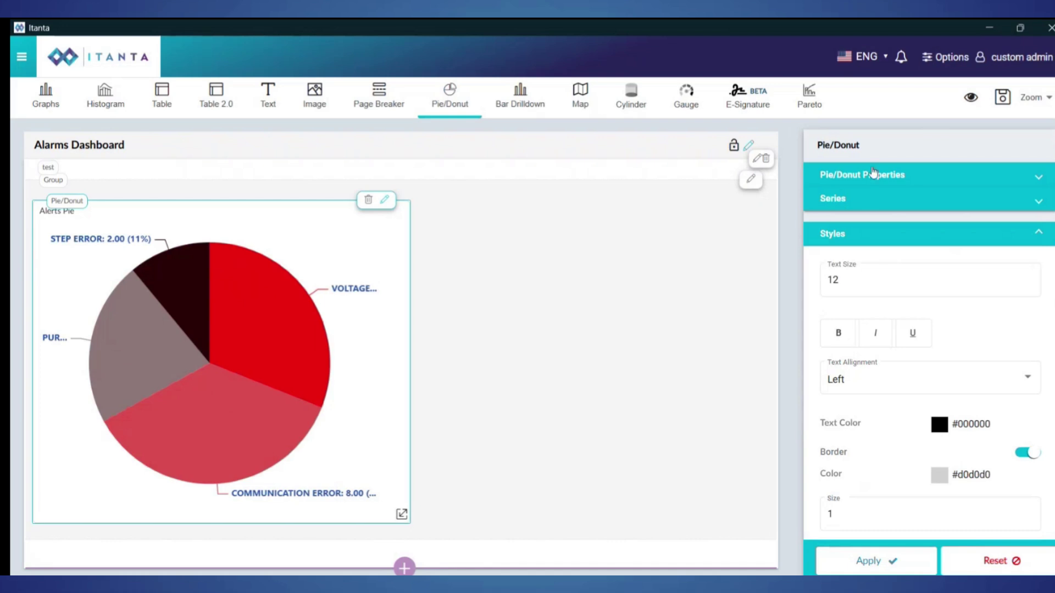
Turn the Alerts Pie into a donut and drill into Voltage Exceeded.
left_click(873, 174)
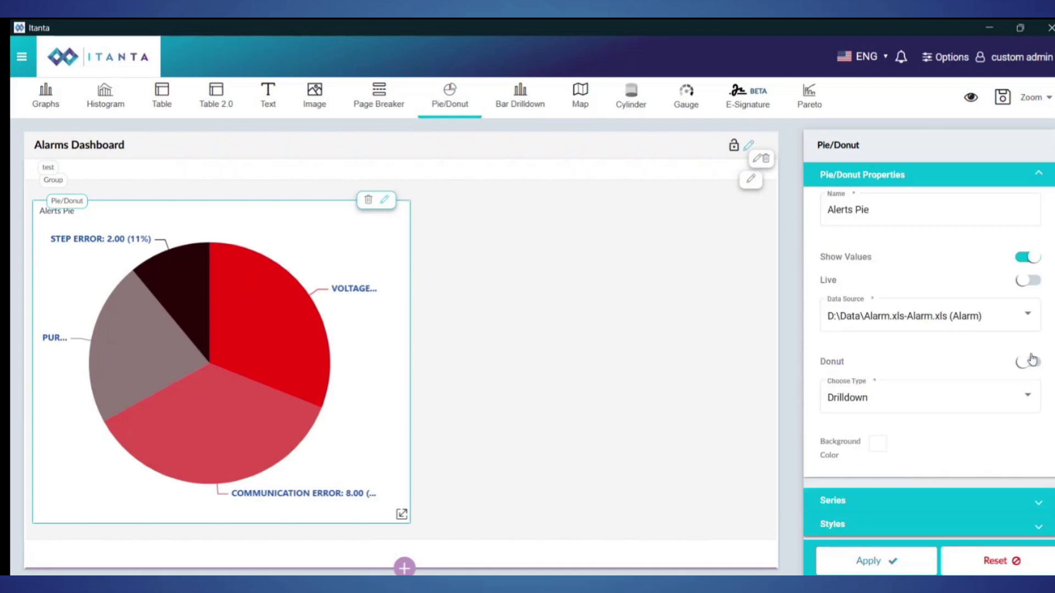
left_click(1030, 363)
left_click(868, 562)
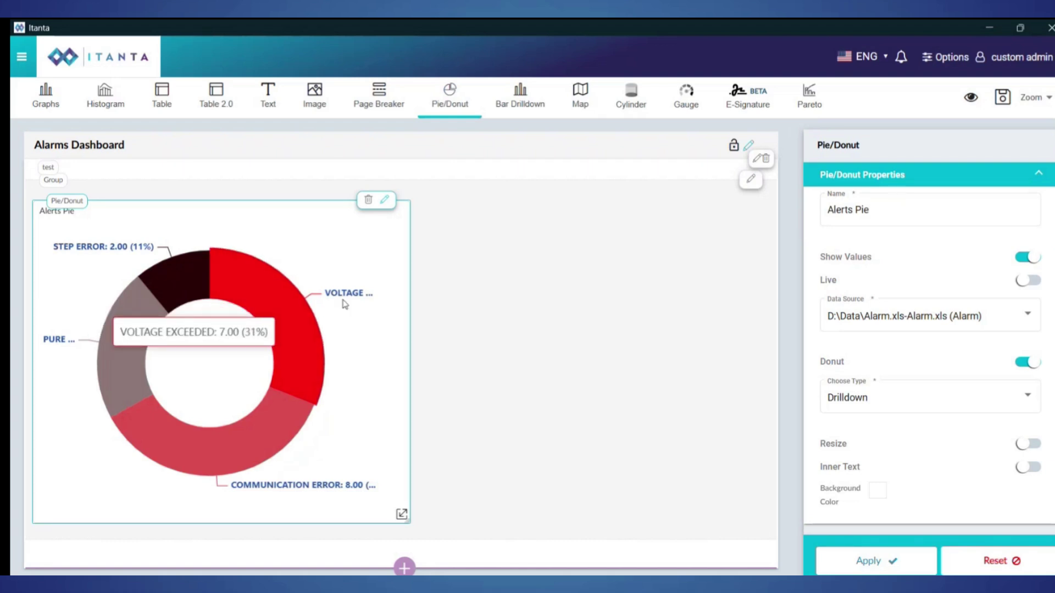
mouse_move(263, 297)
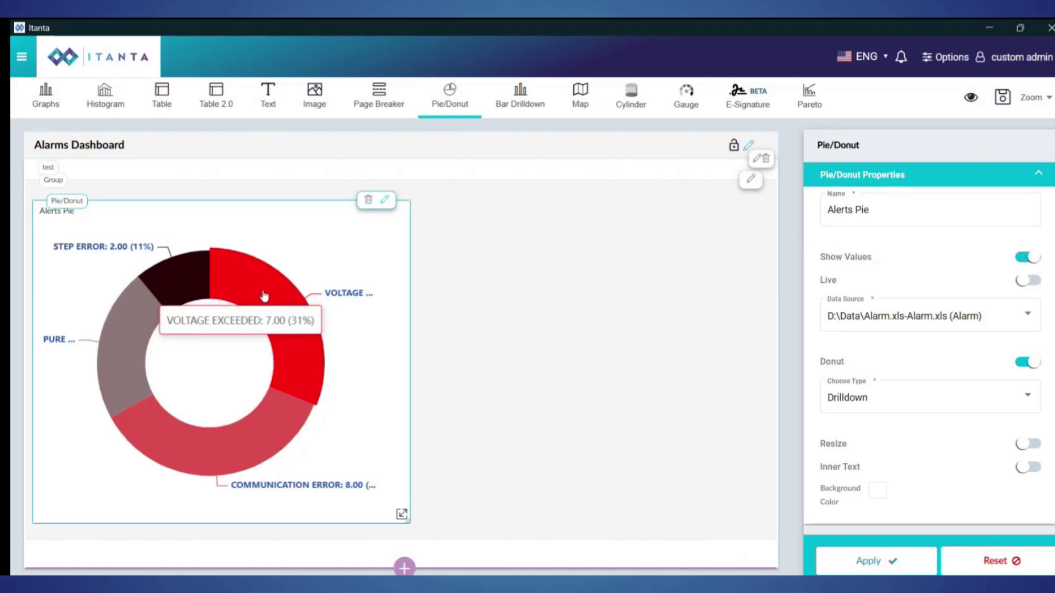
left_click(344, 299)
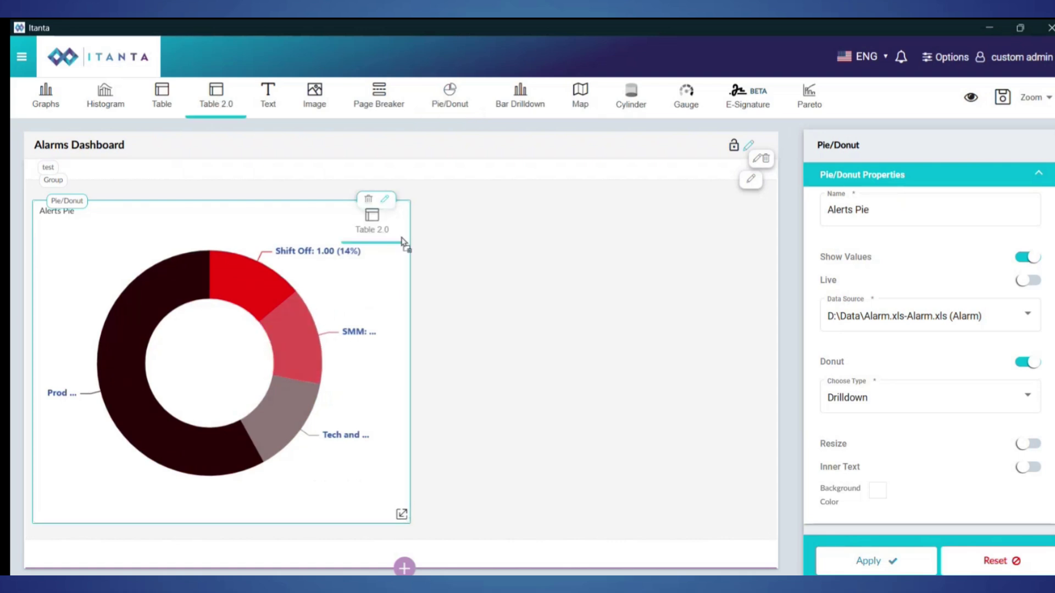
Place a dynamic table beside the donut and name it 'Alerts Table'.
mouse_move(219, 101)
left_mouse_down()
mouse_move(476, 245)
mouse_move(768, 518)
left_mouse_up()
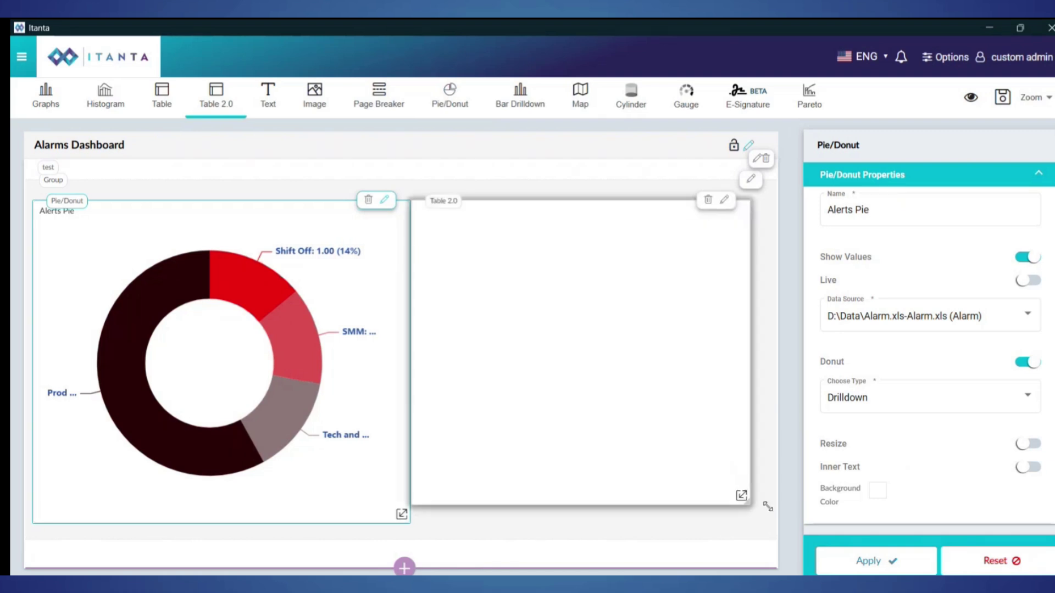
left_click(744, 200)
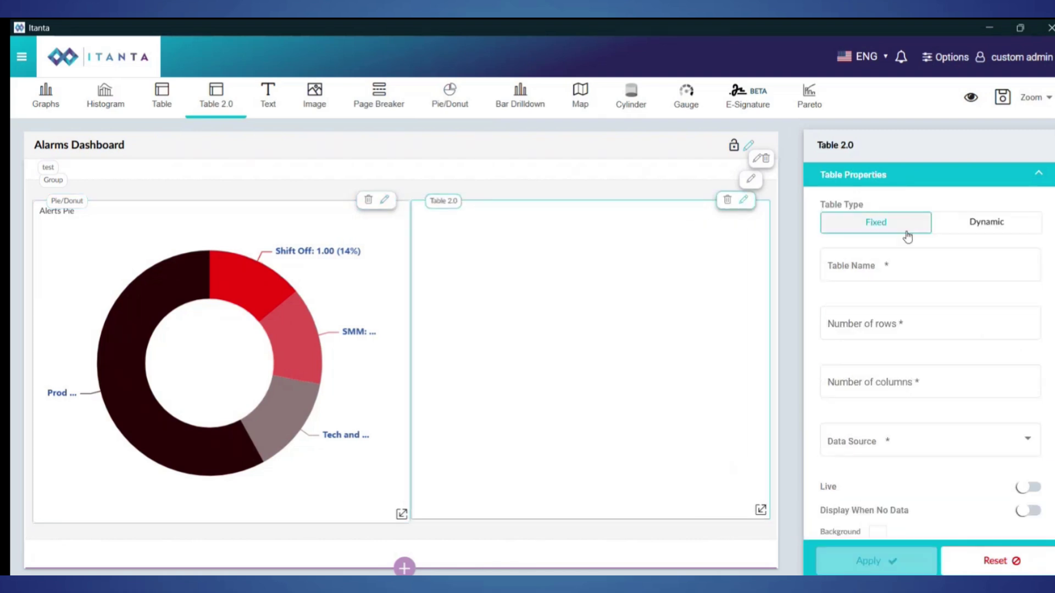
left_click(978, 233)
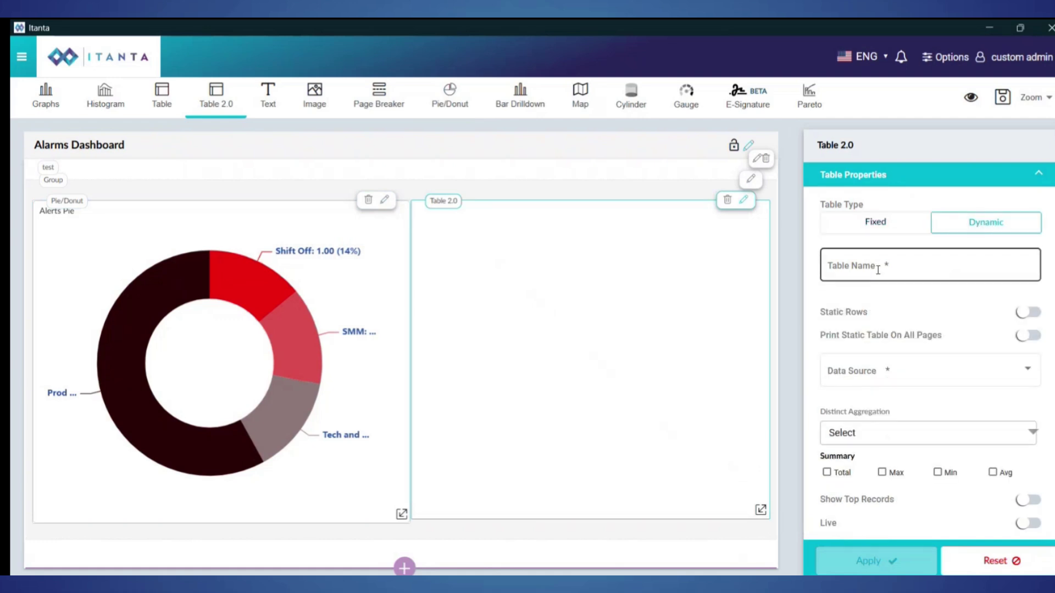
left_click(878, 270)
type("Alerts Table")
Use the Alarm.xls data source and include all its columns.
left_click(989, 370)
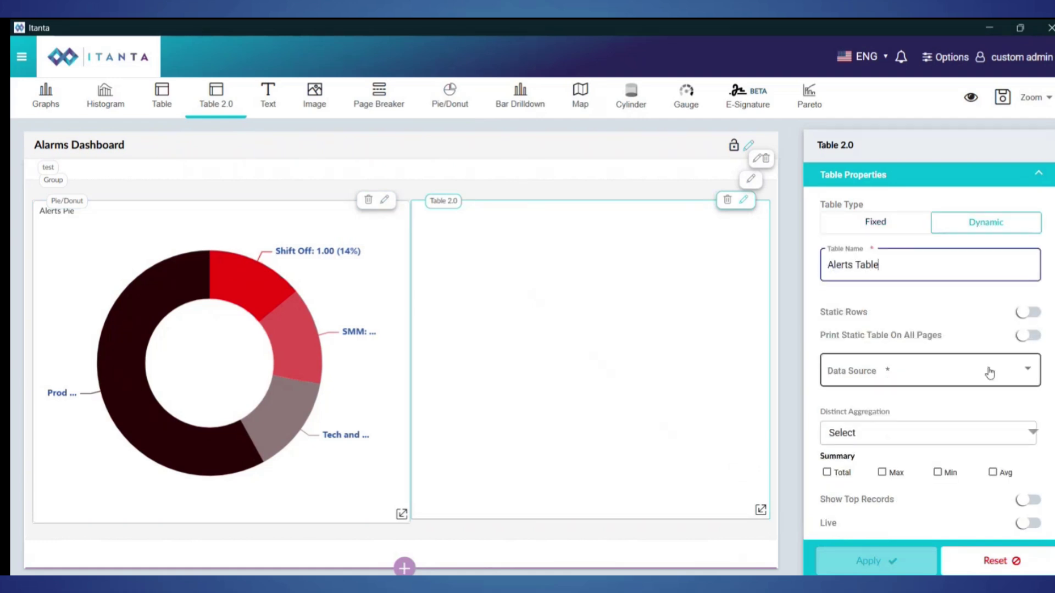
left_click(876, 404)
scroll(969, 321, "down", 3)
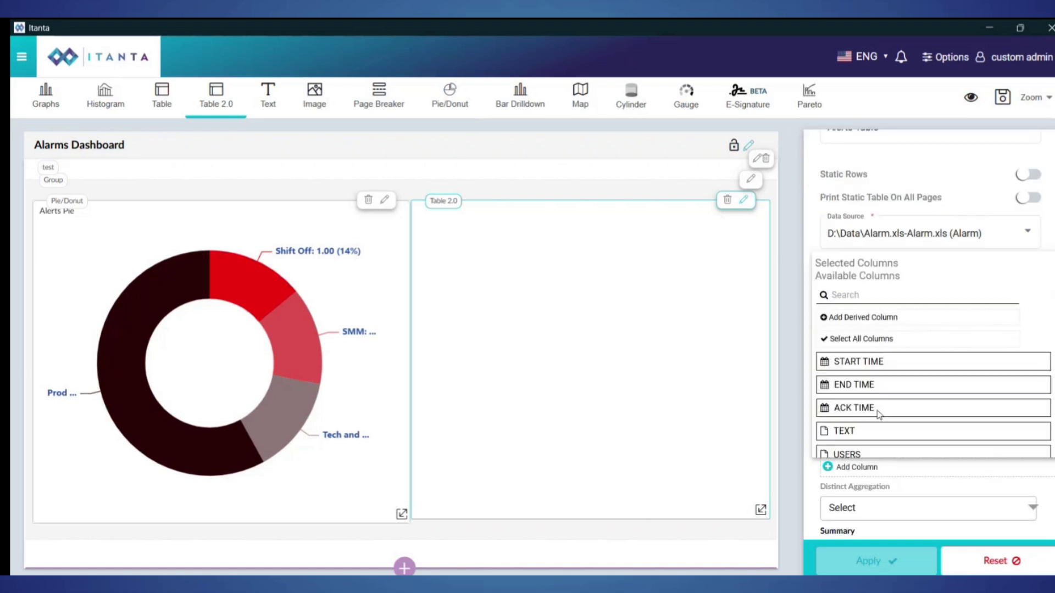
left_click(865, 337)
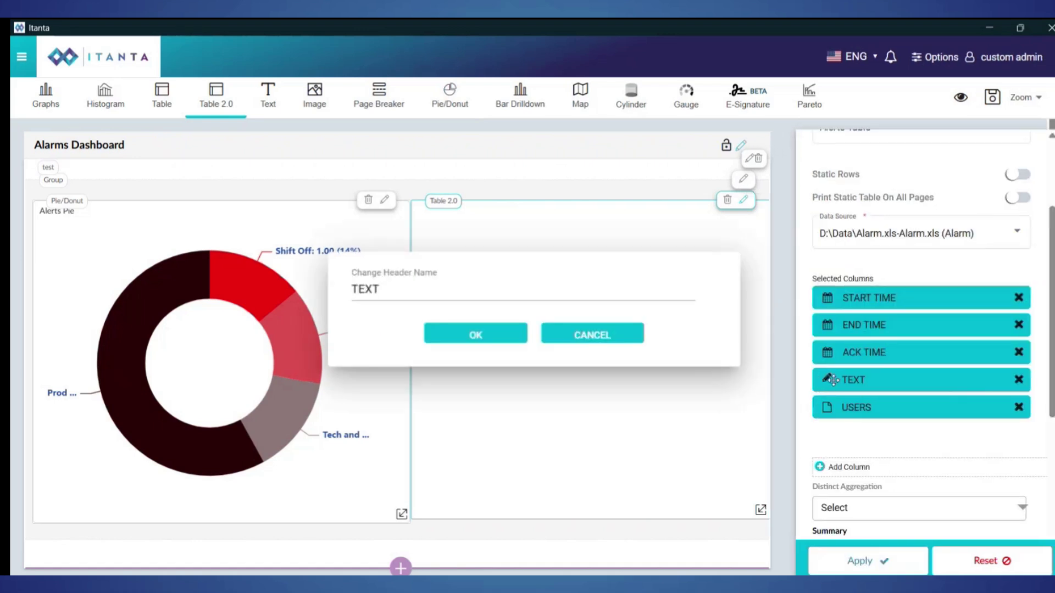
Rename the TEXT column to 'Message', remove ACK TIME, and apply.
left_click(833, 379)
double_click(410, 290)
type("Message")
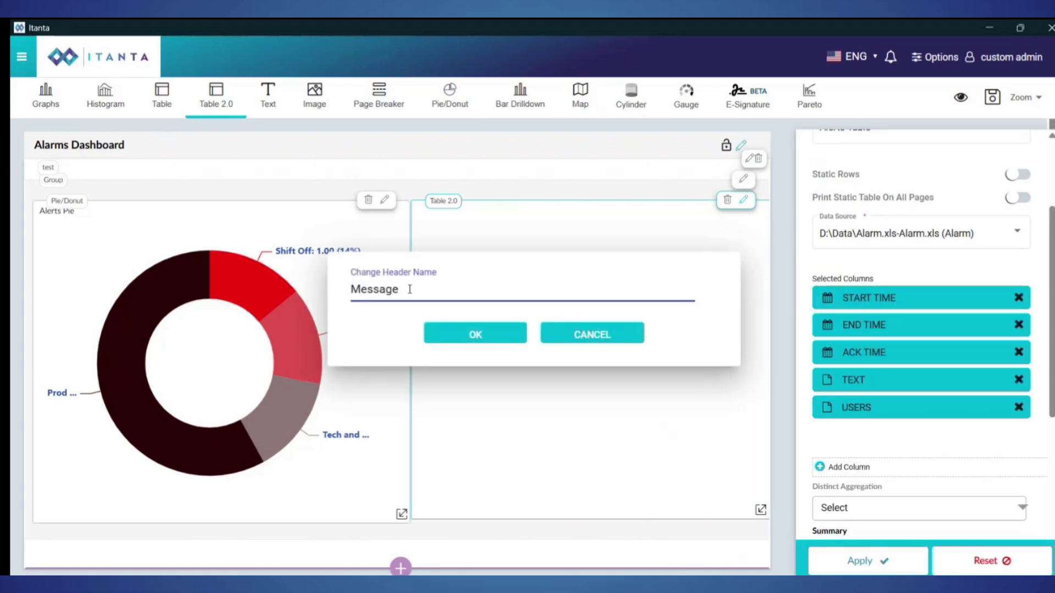
left_click(460, 336)
left_click(1029, 352)
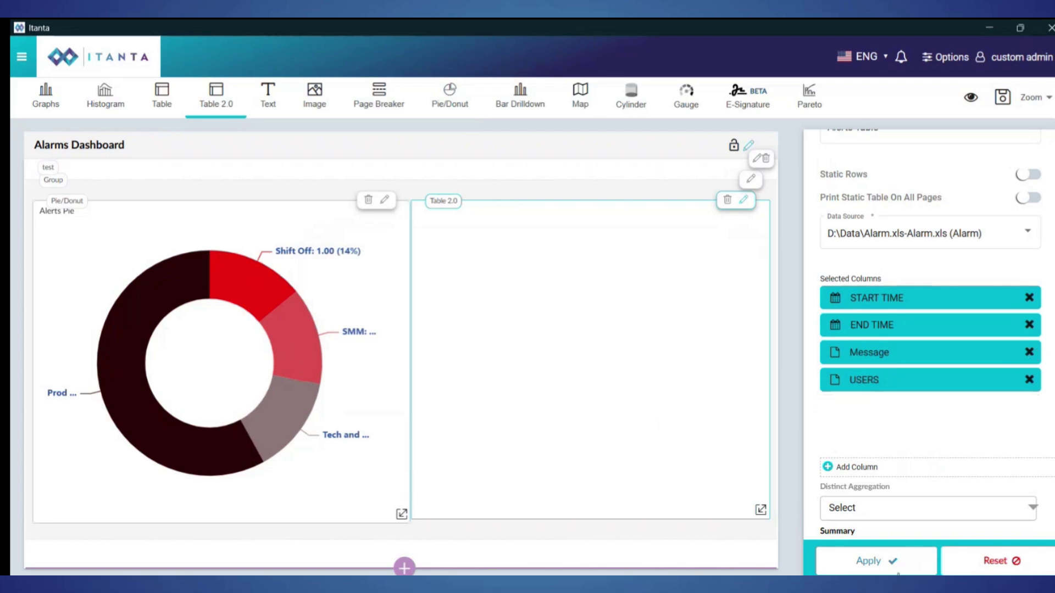
left_click(876, 561)
Adjust the table's layout and reapply the table settings.
mouse_move(550, 470)
left_mouse_down()
mouse_move(764, 472)
mouse_move(552, 477)
left_mouse_up()
scroll(953, 437, "down", 2)
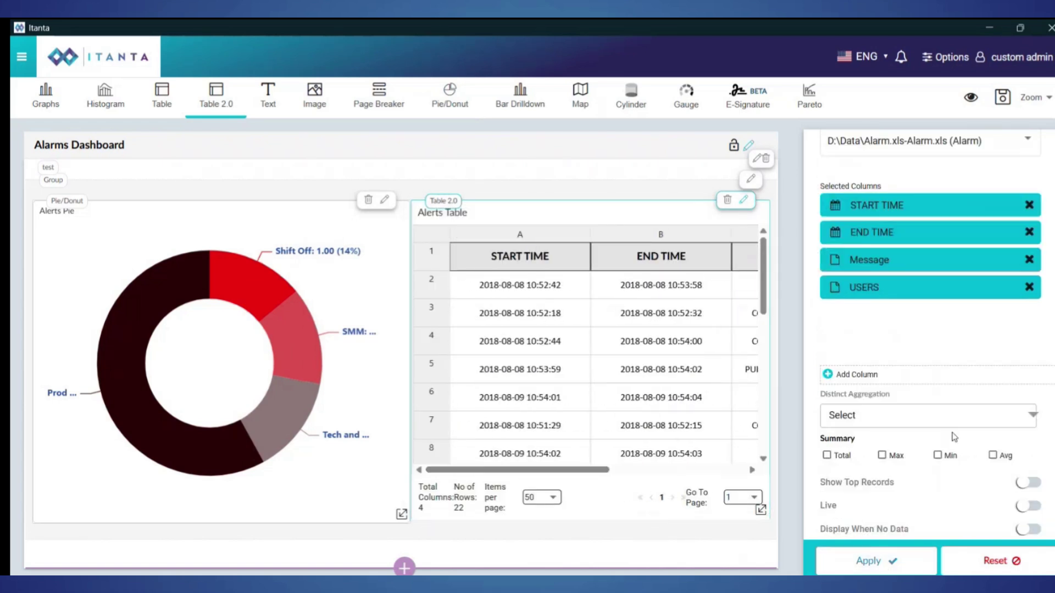
scroll(954, 439, "down", 2)
scroll(952, 441, "down", 1)
scroll(951, 441, "down", 1)
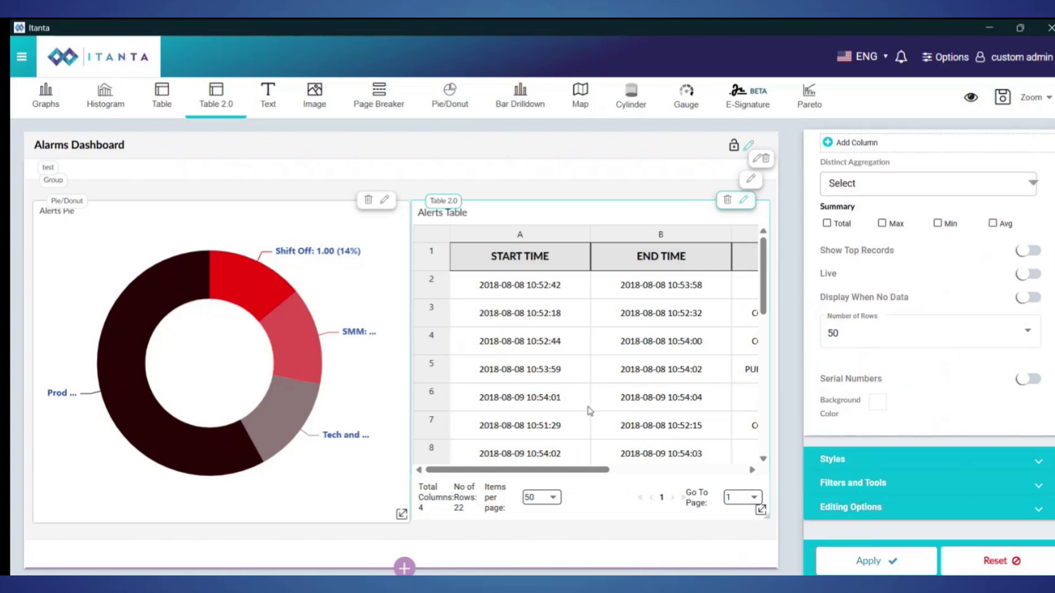
left_click(869, 562)
scroll(923, 181, "up", 5)
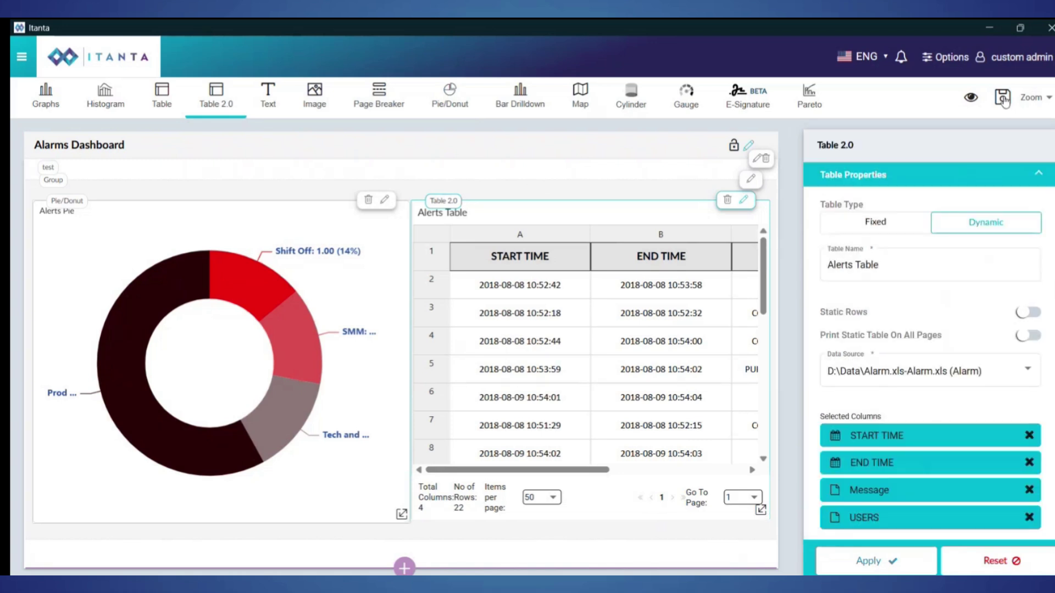
Save the Alarms Dashboard, then scroll the Alerts Table to reveal Message and USERS.
left_click(1003, 99)
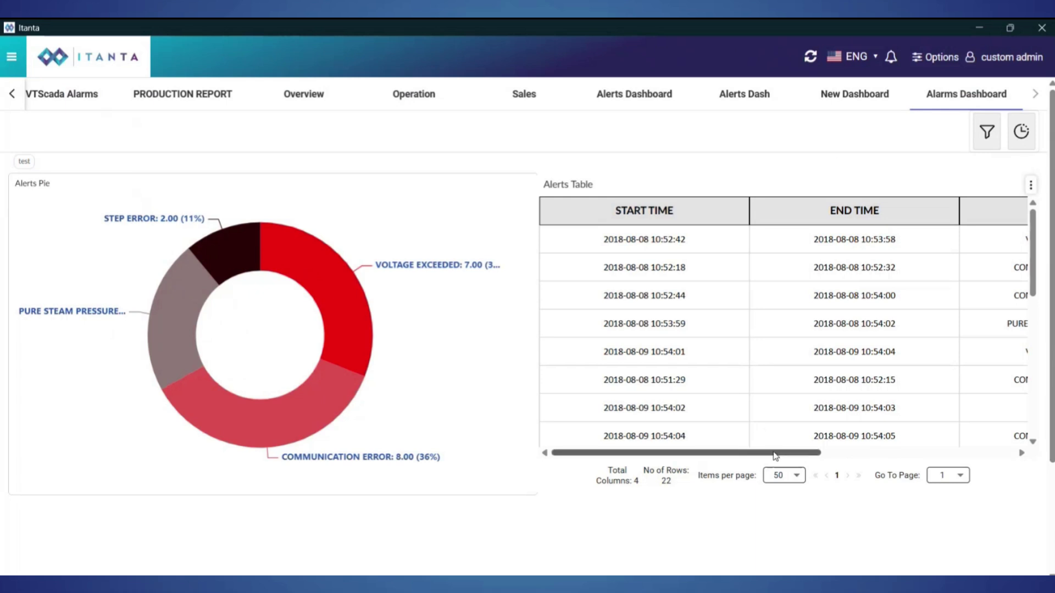
left_click_drag(775, 455, 1017, 454)
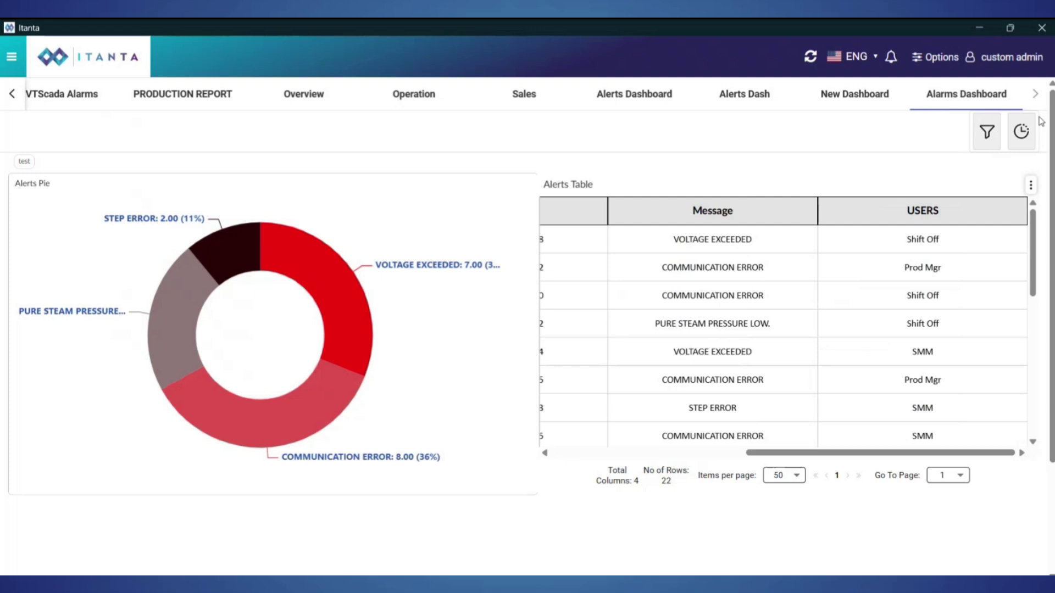
Load Cypress's Chlorine_Dosage formula in Formula Builder and add a ')' operator.
left_click(942, 57)
left_click(955, 114)
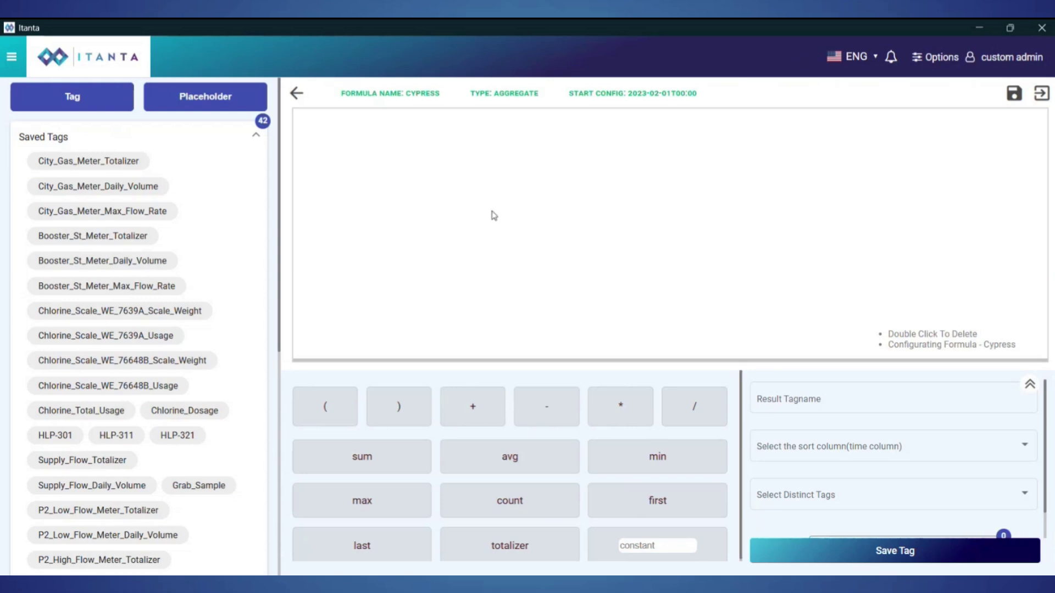
left_click(206, 413)
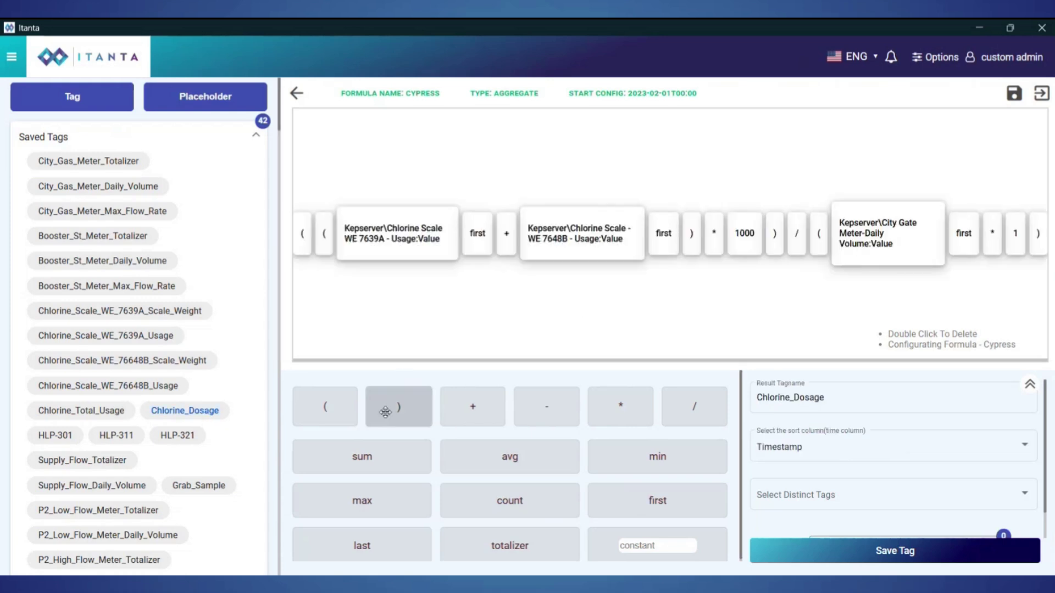
mouse_move(382, 408)
left_mouse_down()
mouse_move(420, 337)
mouse_move(436, 249)
mouse_move(434, 258)
left_mouse_up()
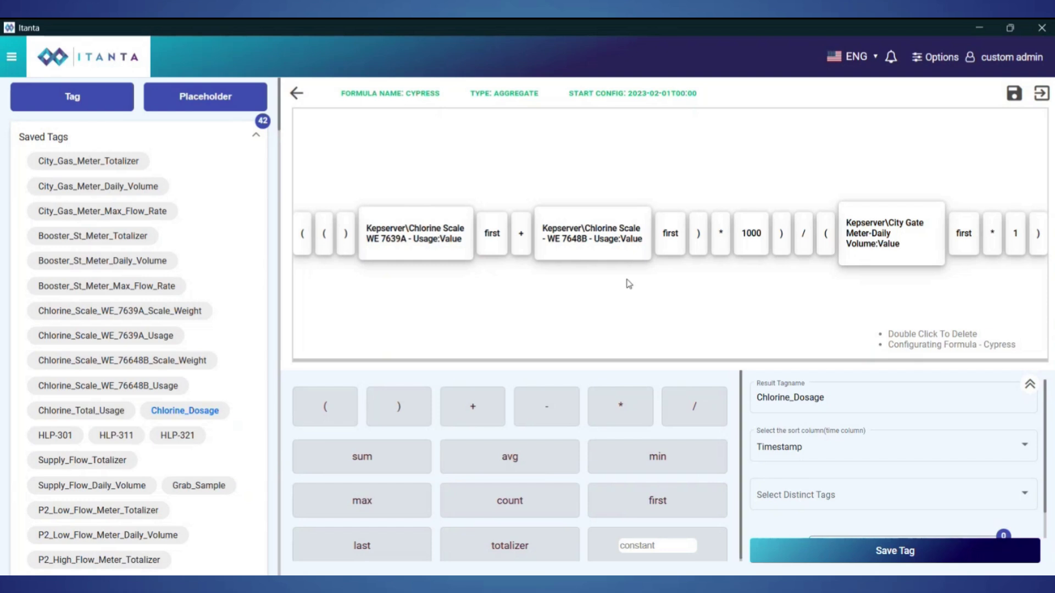
In the Cypress formula settings form, set Logging Interval Type to Days.
left_click(945, 61)
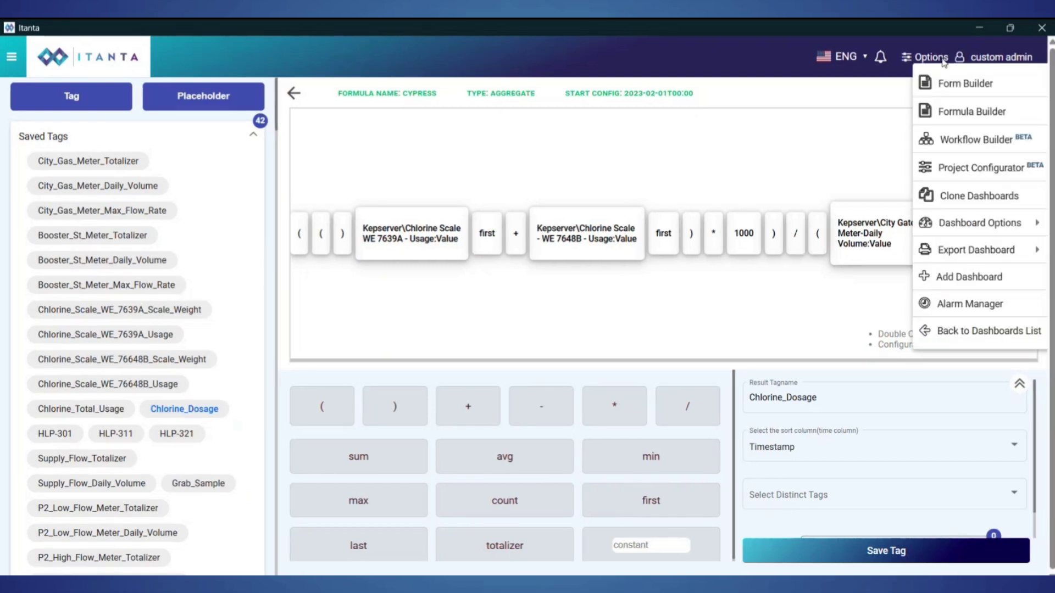
left_click(946, 330)
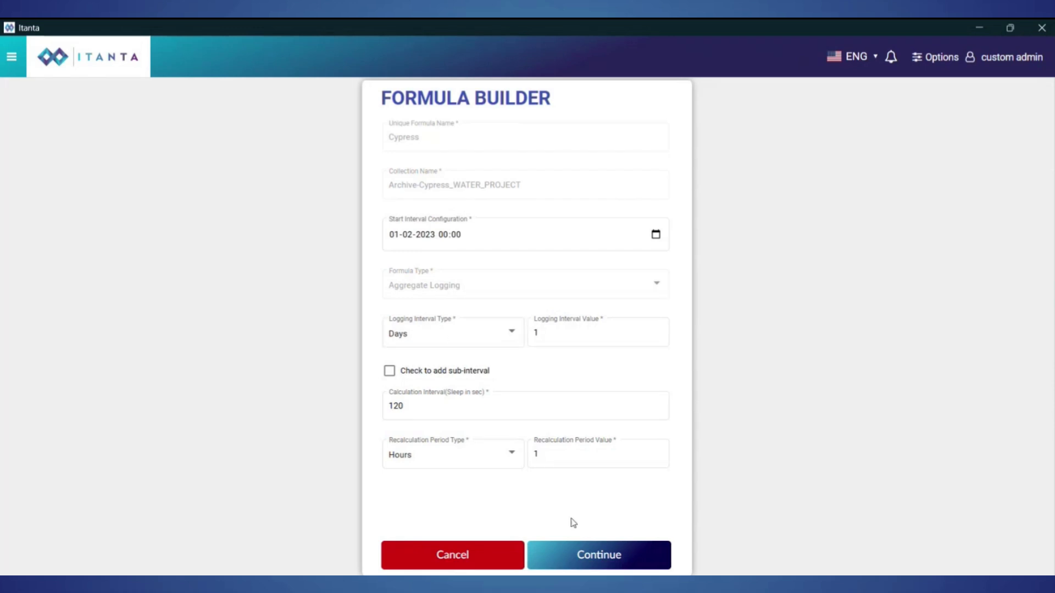
left_click(474, 403)
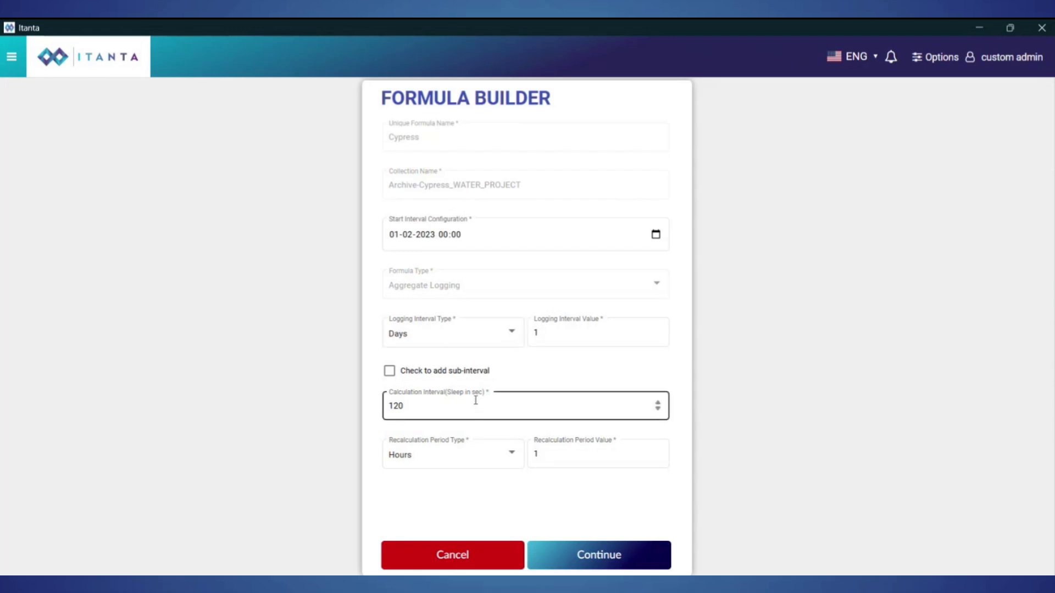
left_click(448, 339)
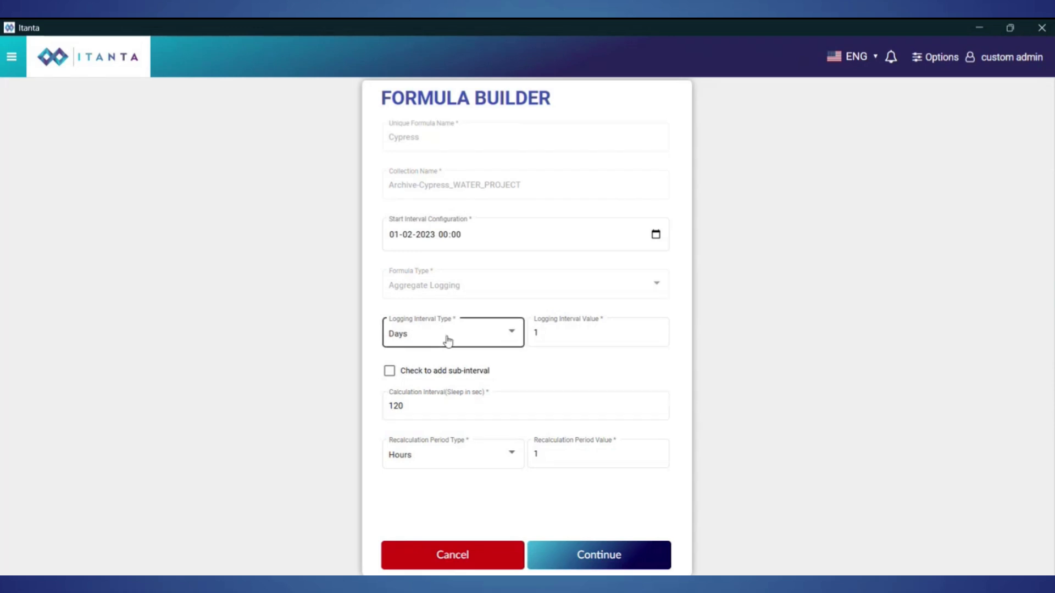
left_click(448, 340)
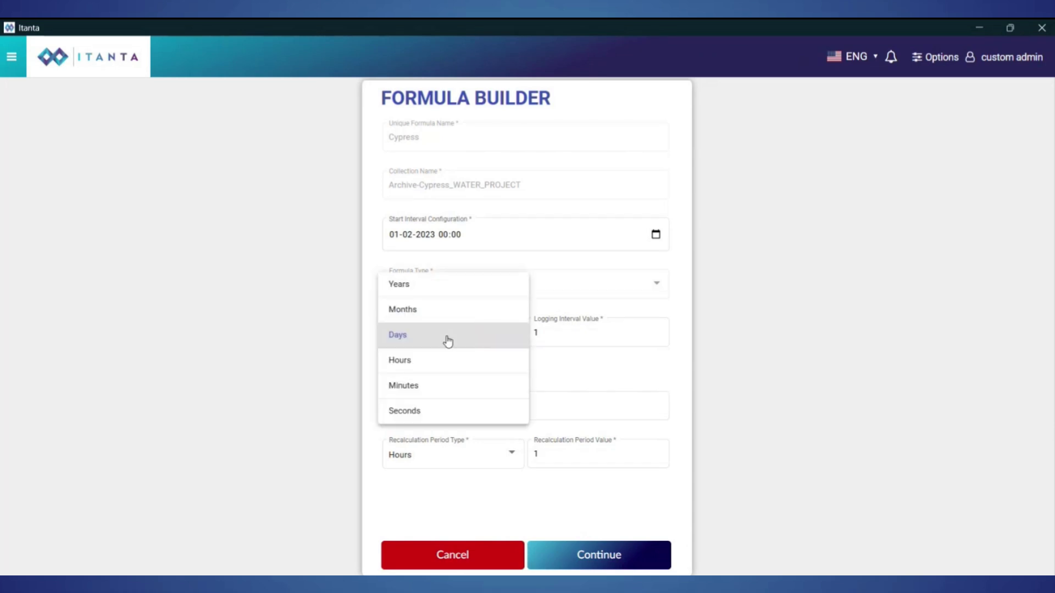
left_click(632, 372)
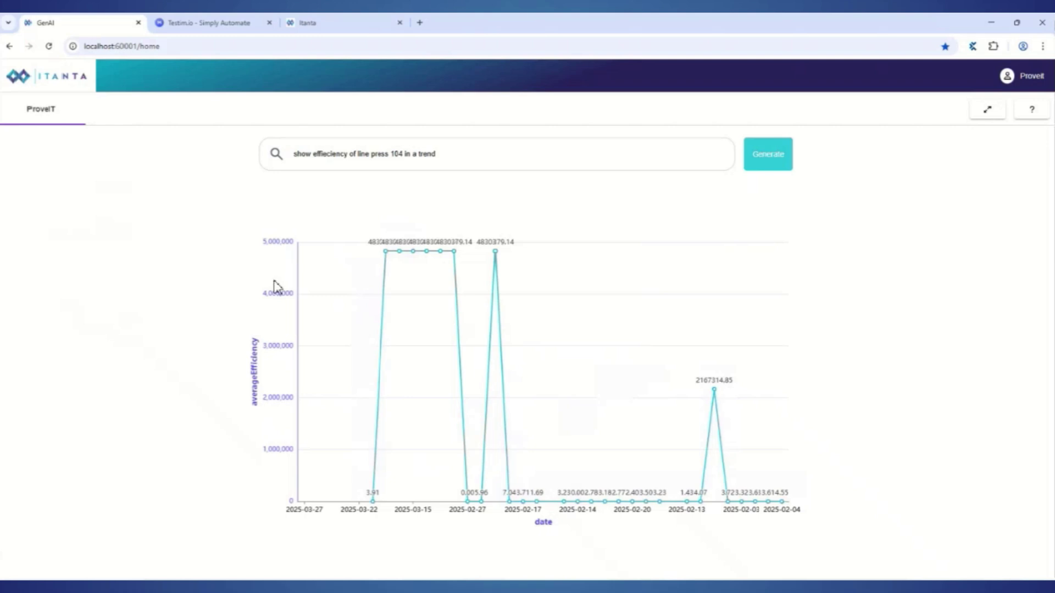
mouse_move(440, 250)
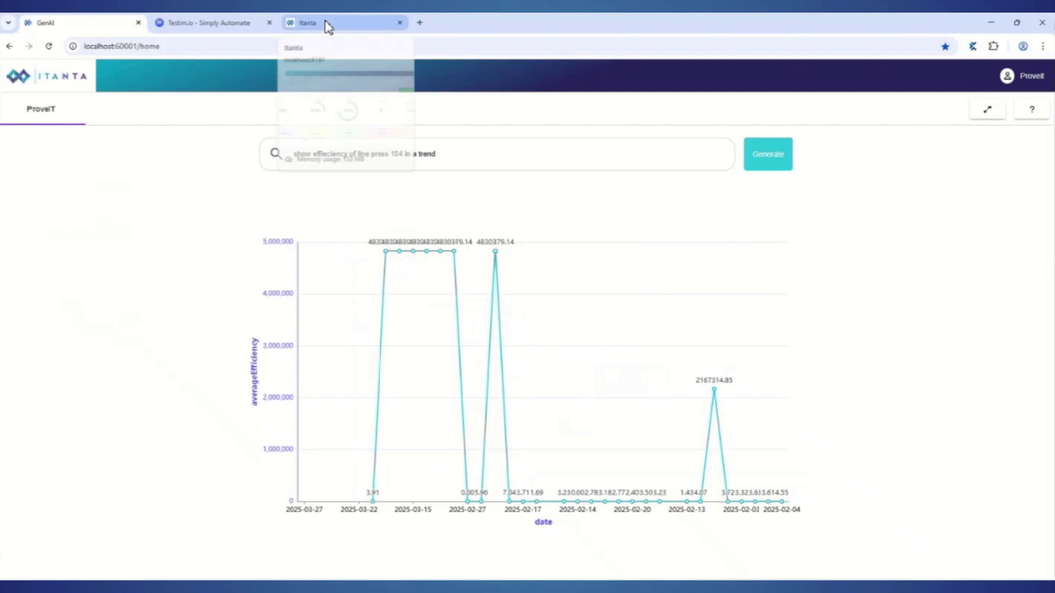
Switch to the Itanta tab and scroll the Demo OEE dashboard down and back.
left_click(328, 25)
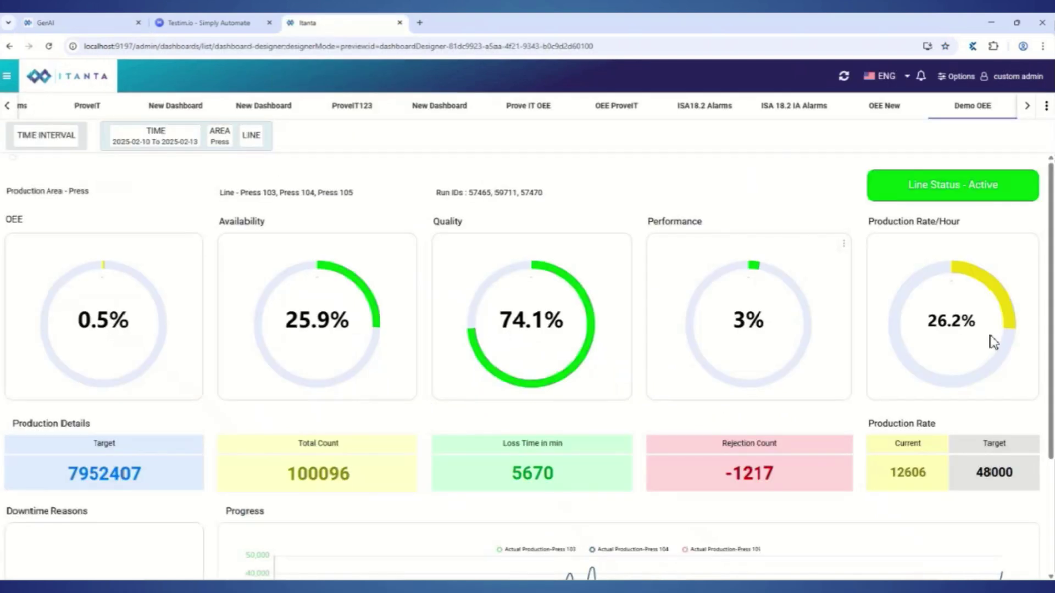
scroll(1018, 261, "down", 3)
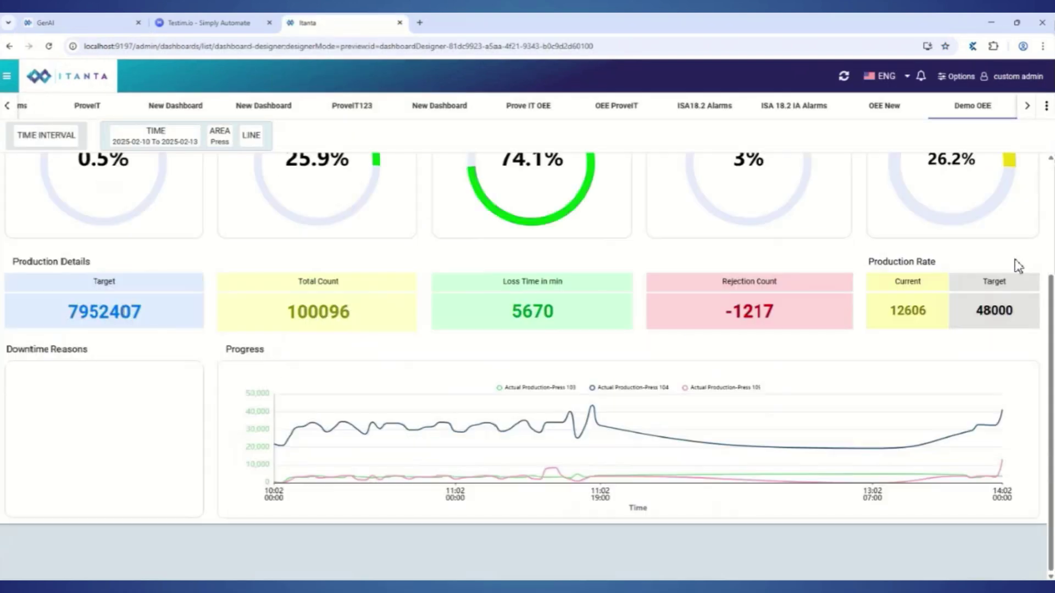
scroll(1003, 261, "up", 3)
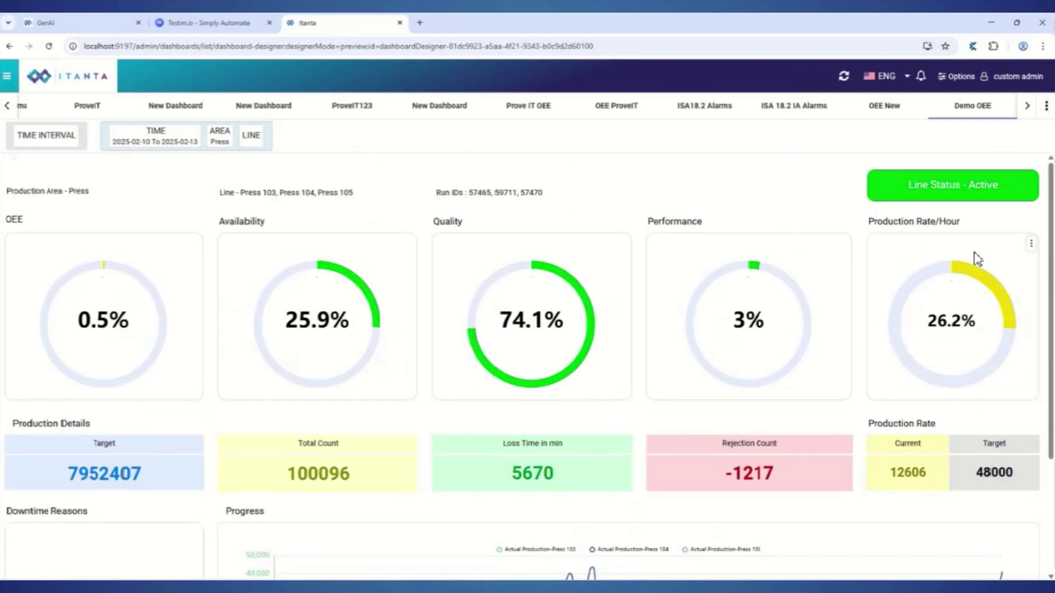
On the GenAI page, insert the hourly OEE in lam area sample question.
left_click(85, 25)
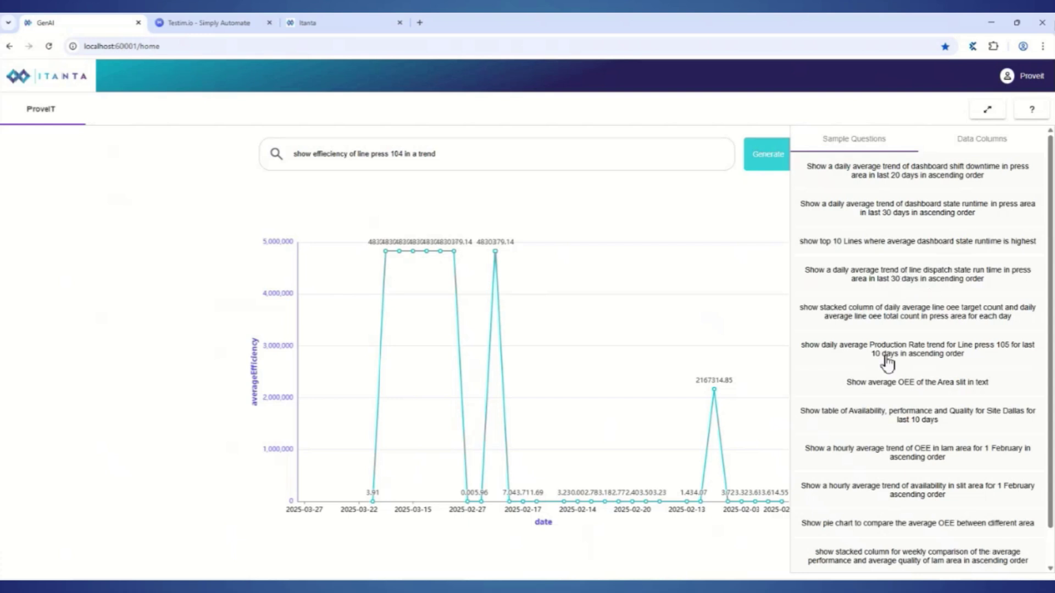
left_click(924, 456)
left_click(339, 198)
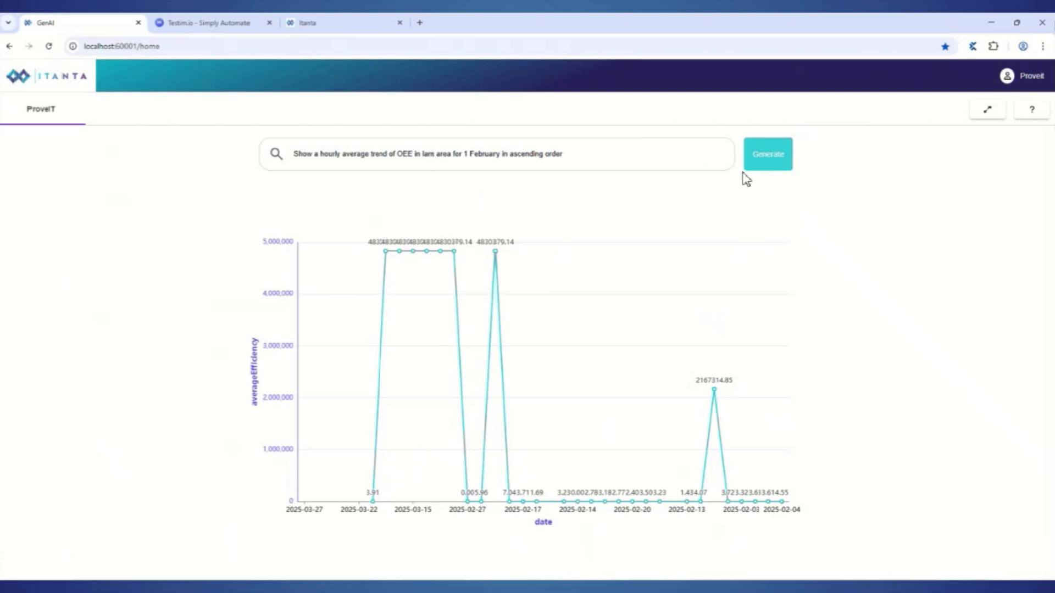
Generate the 1 February hourly OEE chart, then change the query date to 2.
left_click(757, 157)
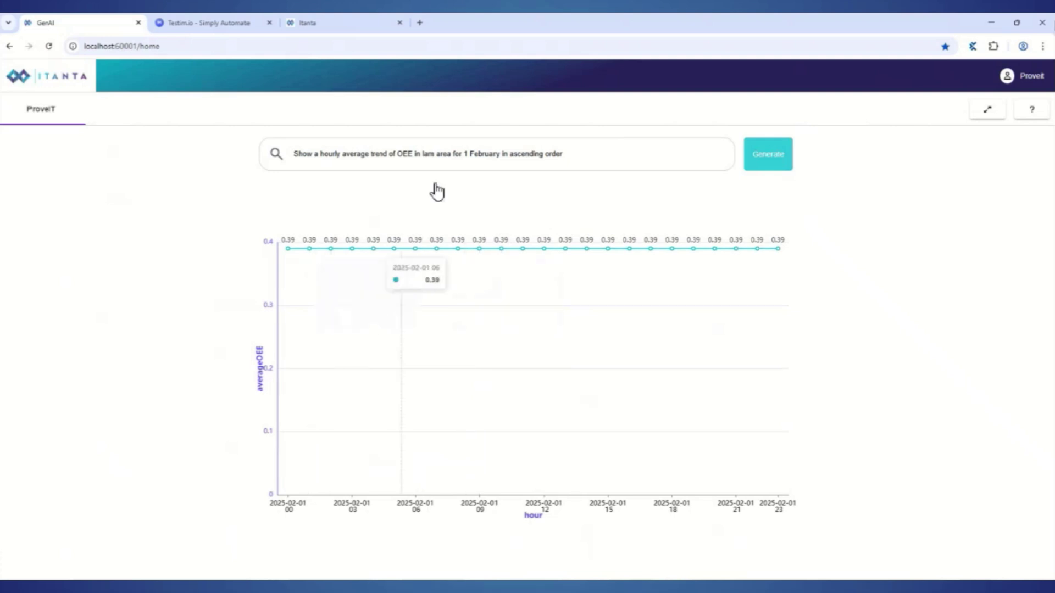
left_click(465, 153)
type("1")
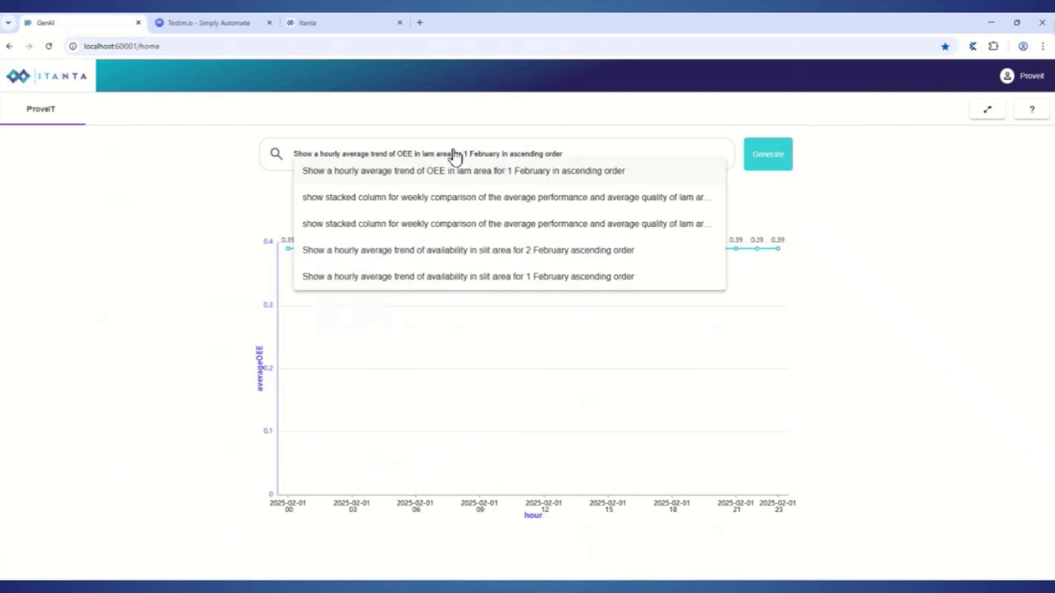
key("BackSpace")
type("2")
Change the query's ordering to descending and generate the new chart.
key("ctrl+Right")
key("ctrl+Right")
key("ctrl+Right")
key("ctrl+shift+Left")
type("descending")
left_click(772, 161)
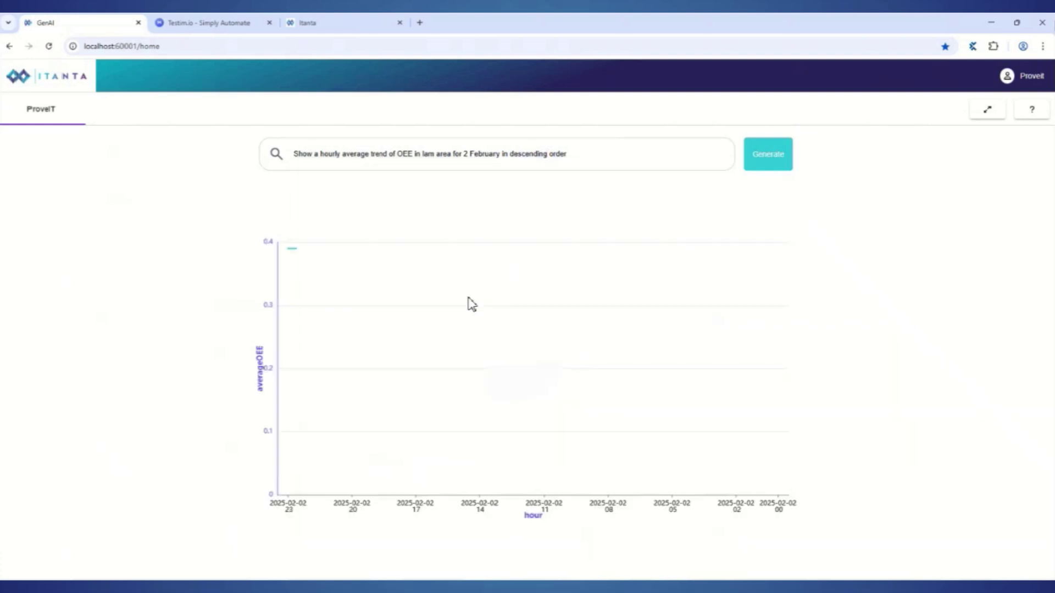